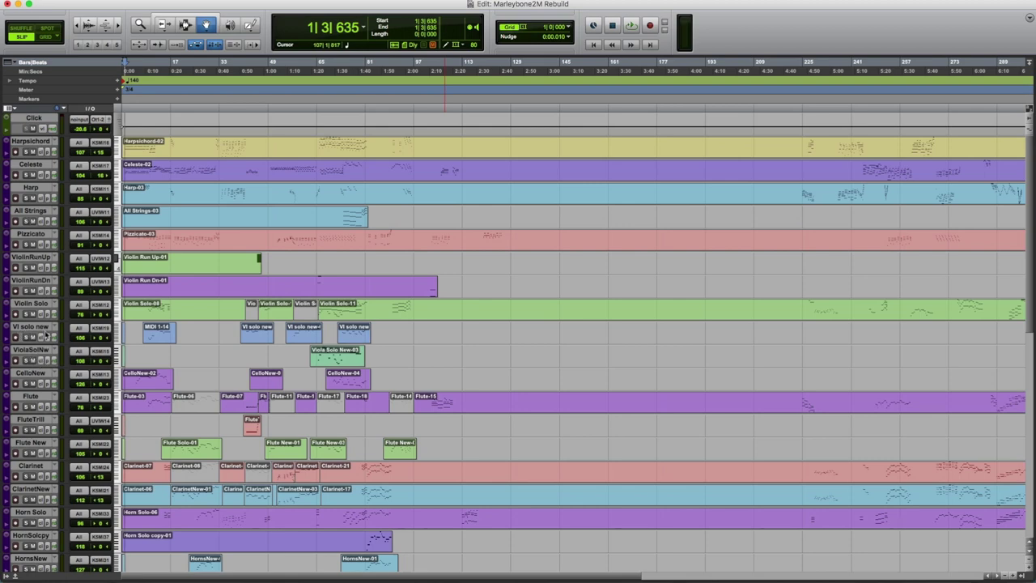
Select the VI solo new-03 clip and magnify the timeline to show the song's opening bars
click(159, 315)
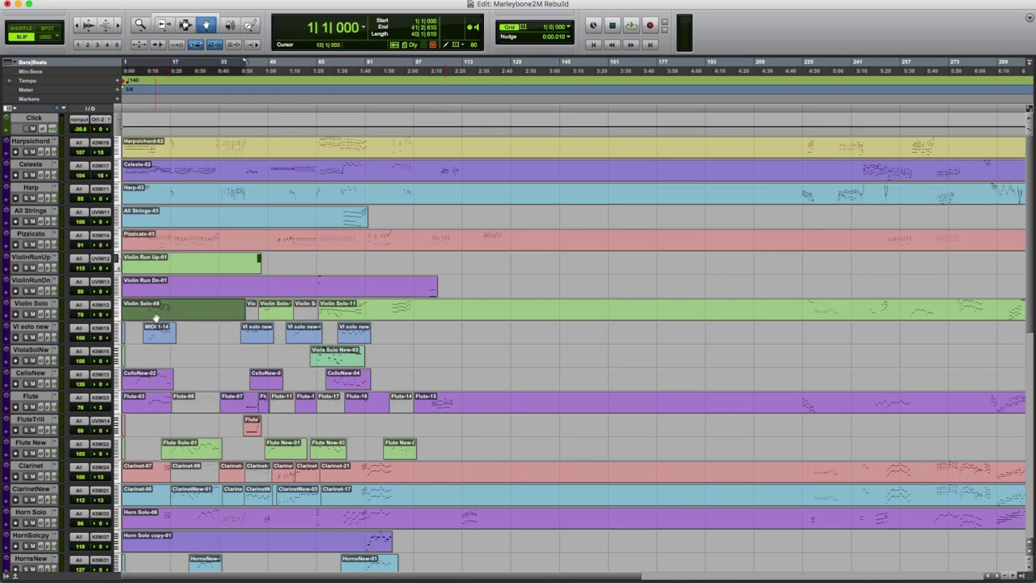
click(255, 336)
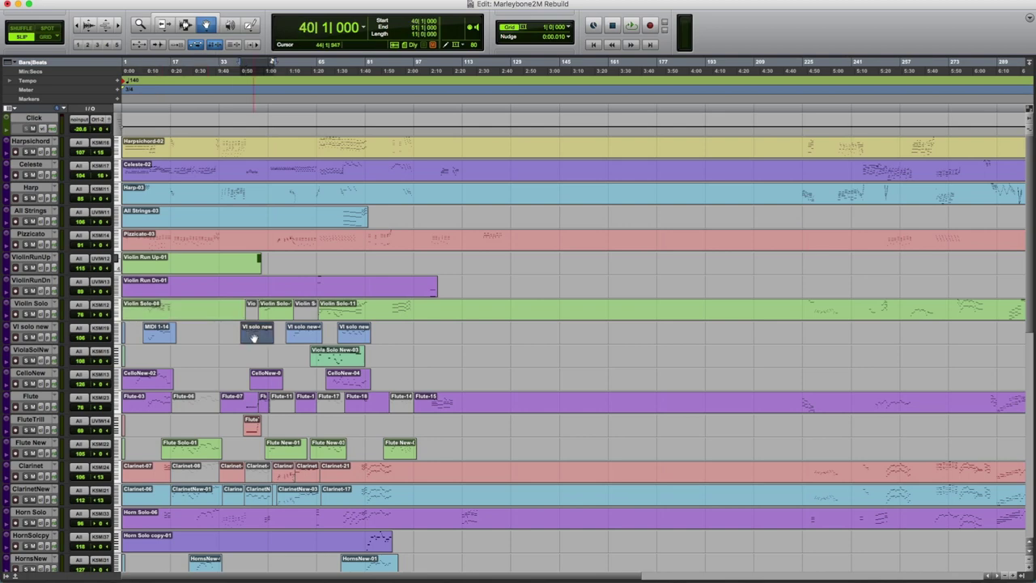
click(118, 26)
click(118, 26)
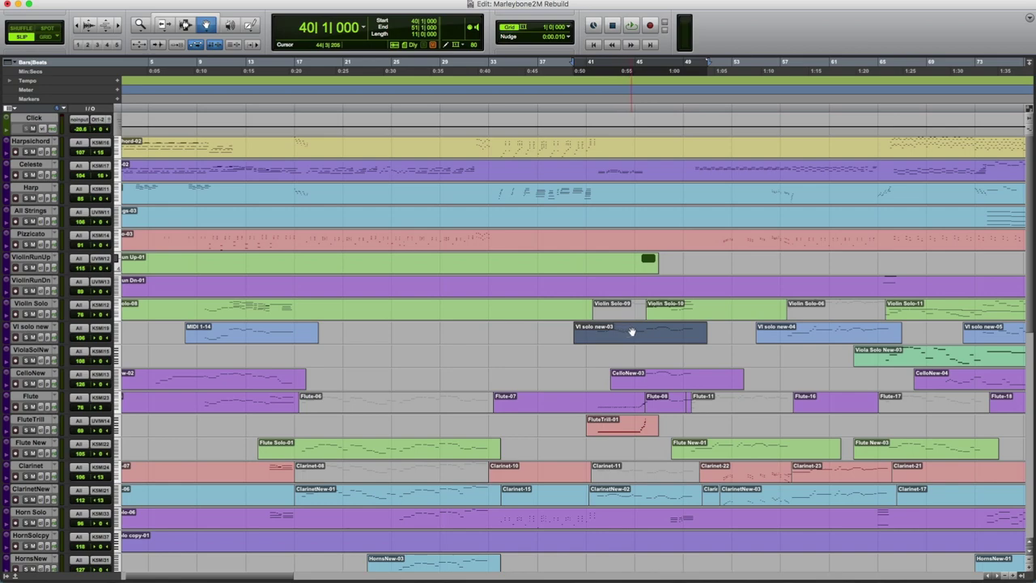
scroll(516, 357, down, 5)
scroll(516, 357, up, 5)
scroll(516, 357, left, 2)
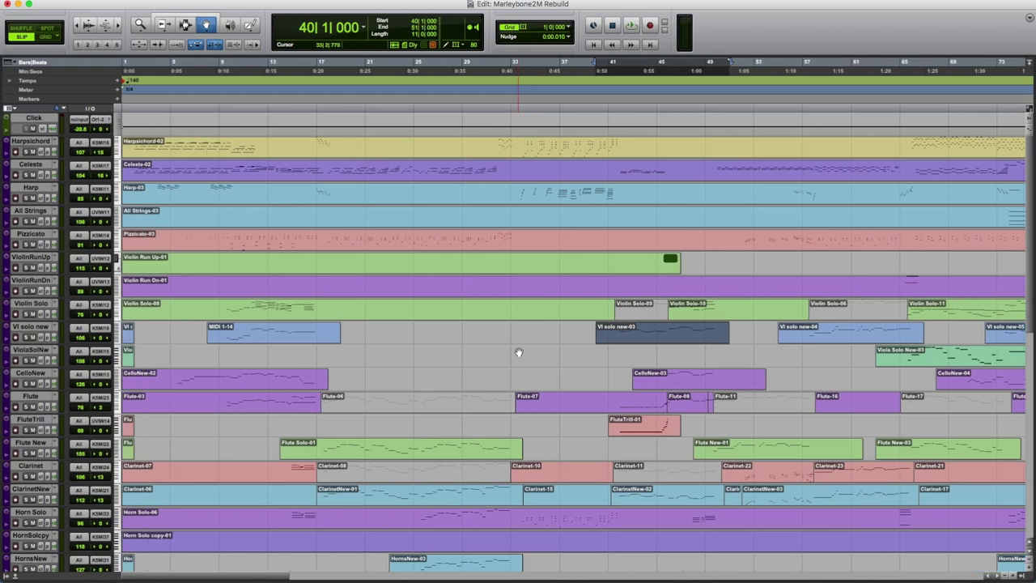
Play the session from the start and compare the CelloNew and VI solo new notes in the MIDI Editor
key(Return)
key(space)
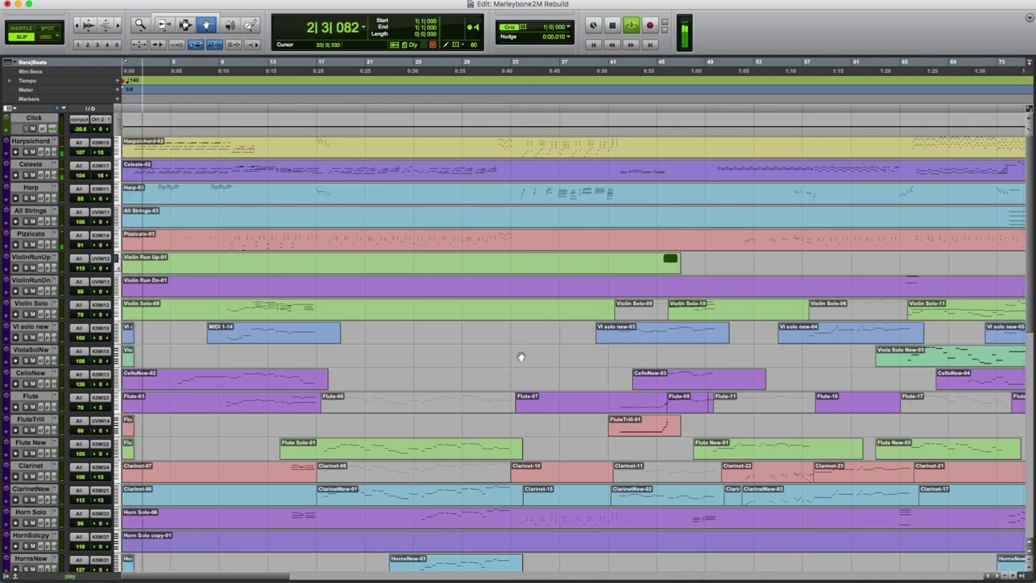
double_click(227, 381)
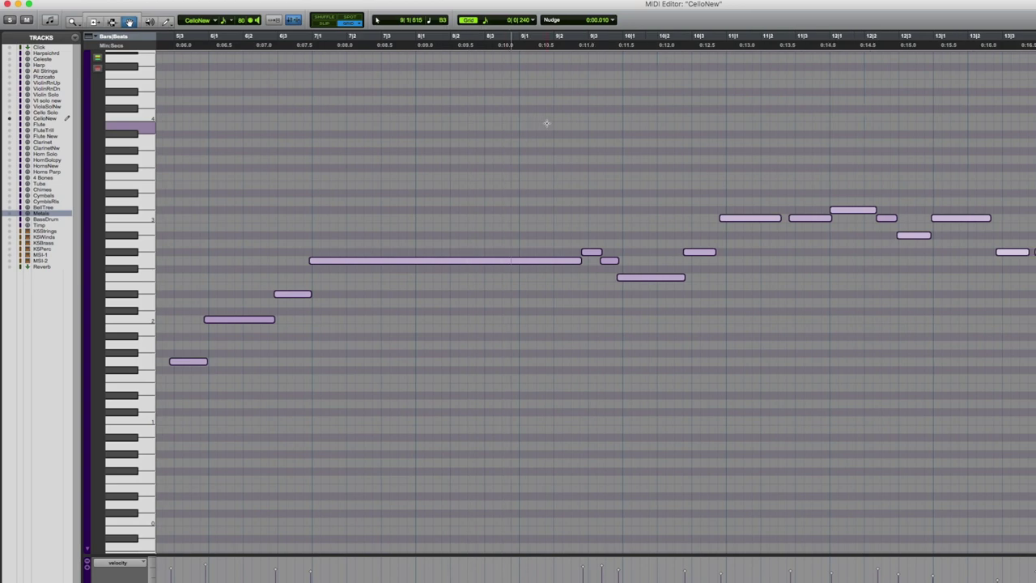
click(10, 100)
scroll(344, 144, up, 4)
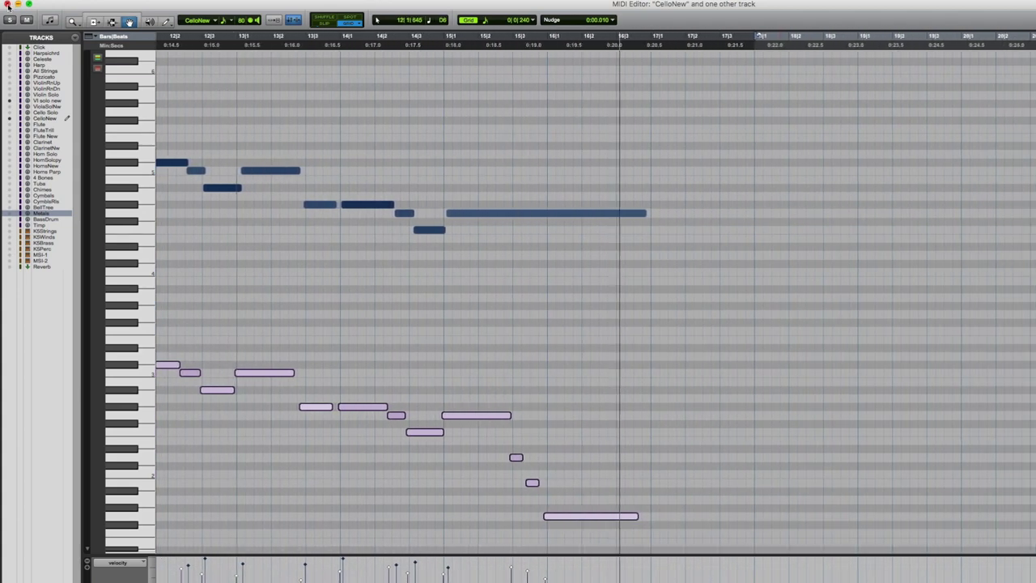
click(7, 5)
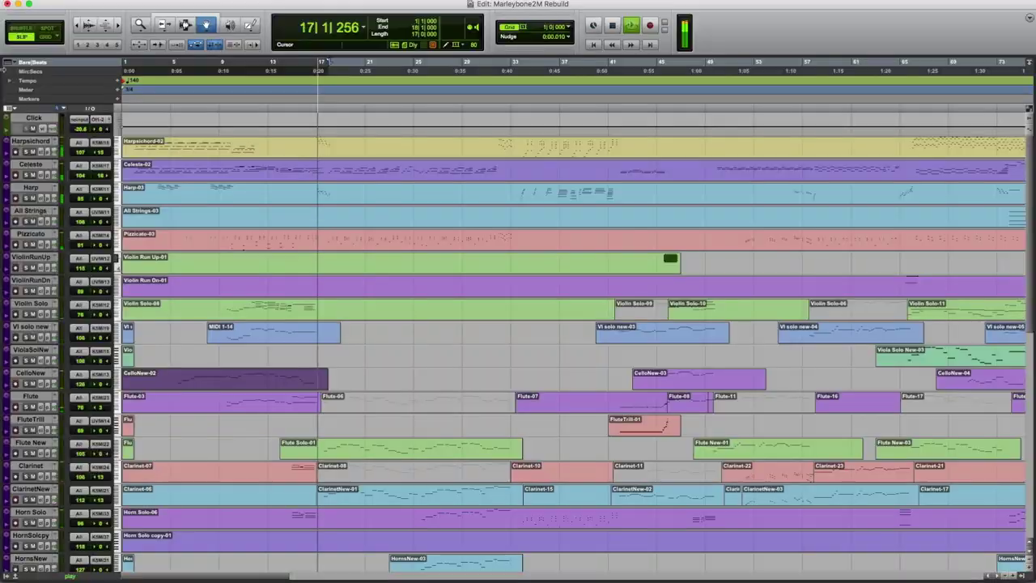
Examine the Celeste part's notes in the MIDI Editor through about bar 31, and close the editor
double_click(341, 173)
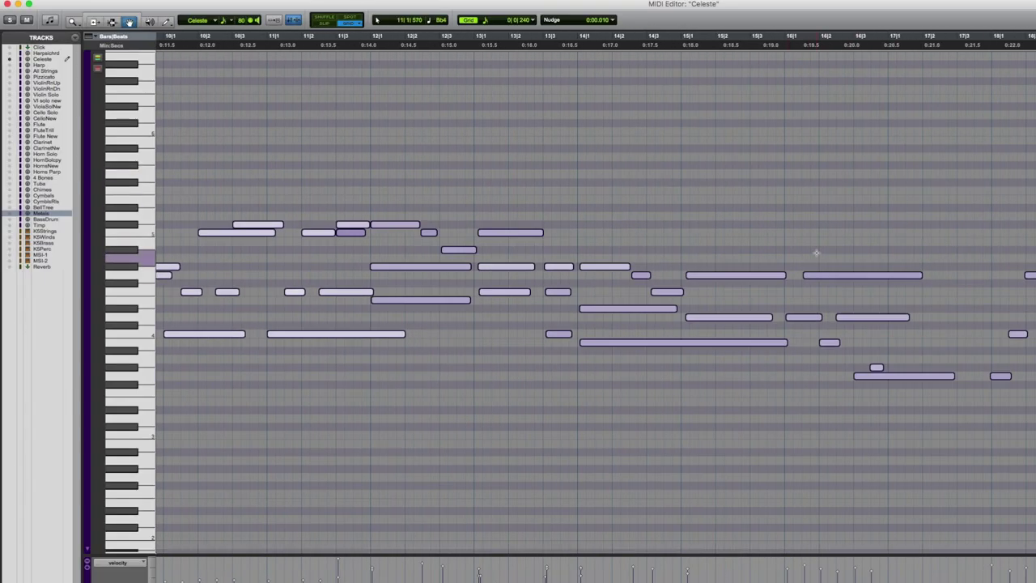
scroll(816, 254, left, 10)
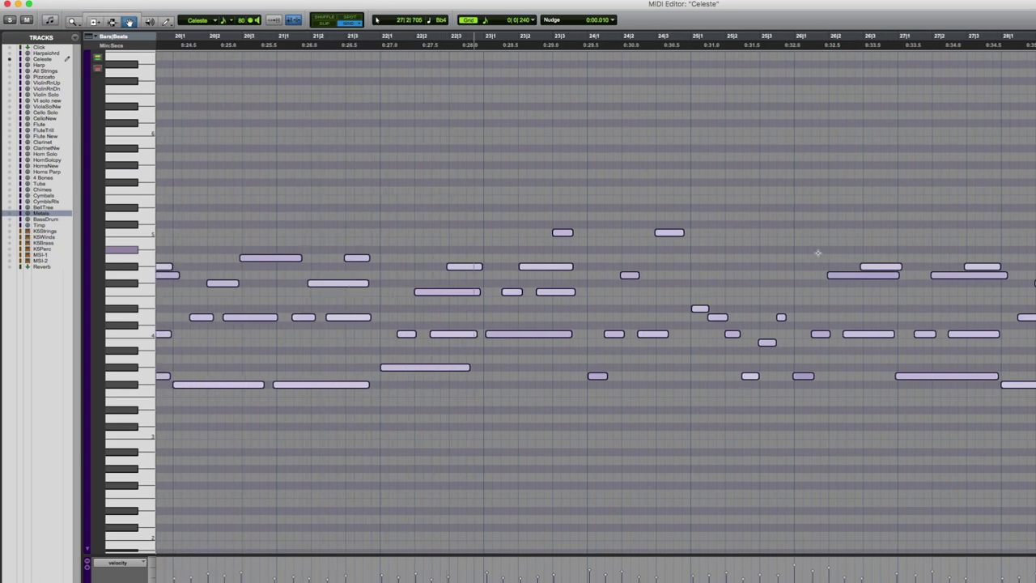
scroll(818, 253, right, 5)
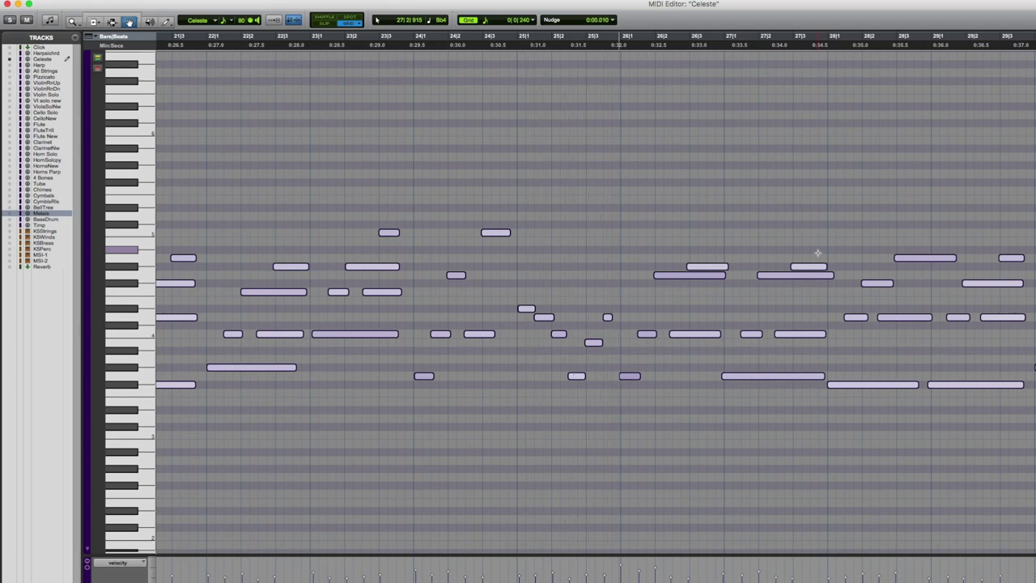
scroll(818, 253, right, 12)
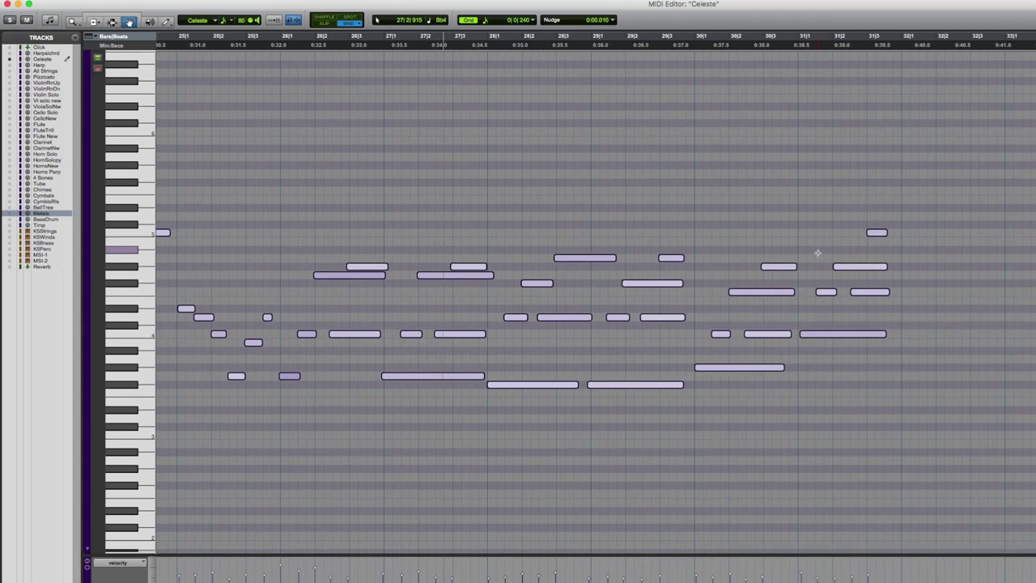
click(7, 4)
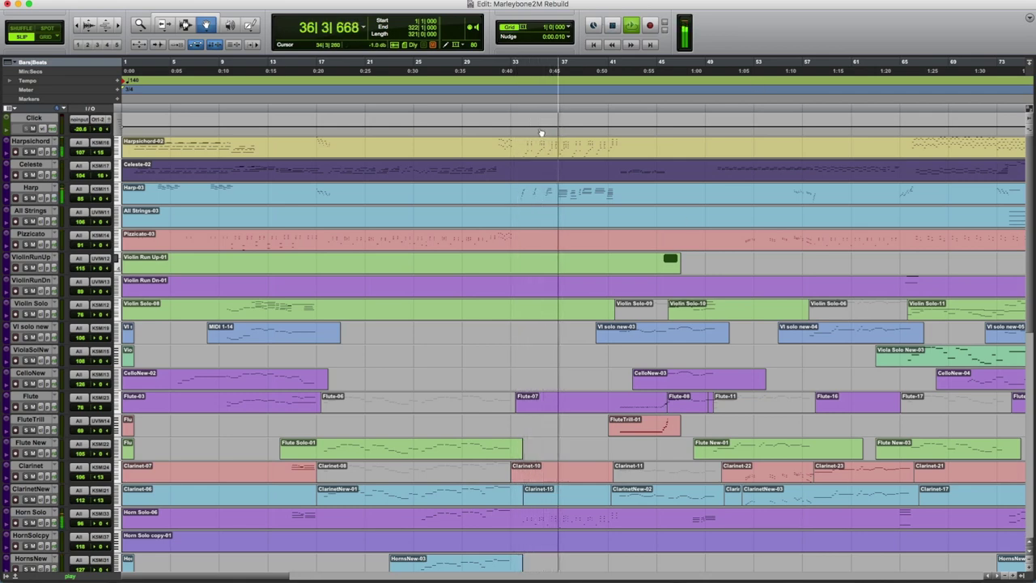
Examine the Harpsichord part's notes around bars 32 to 41 in the MIDI Editor, and close the editor
double_click(561, 146)
scroll(783, 230, right, 10)
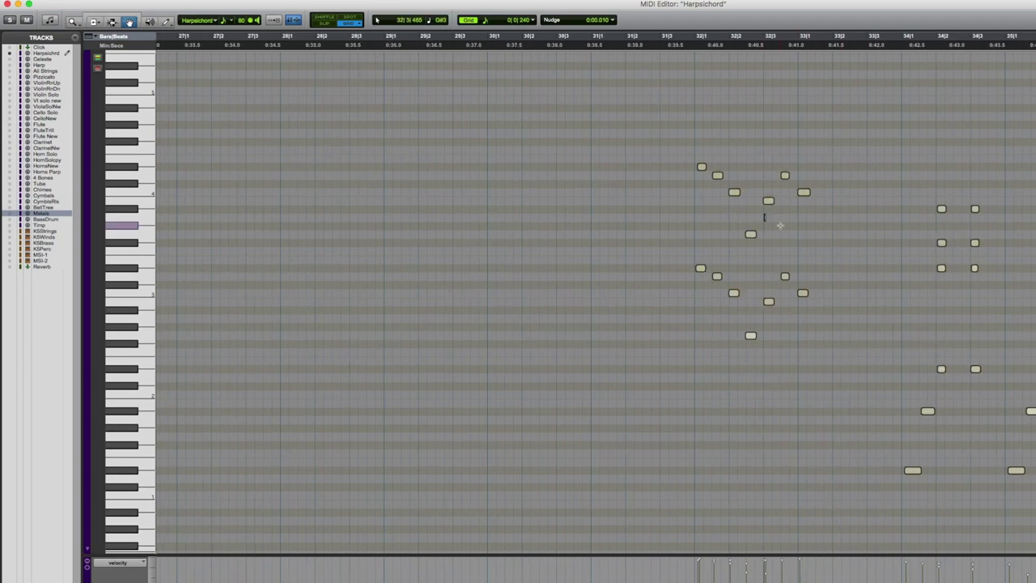
scroll(779, 225, right, 10)
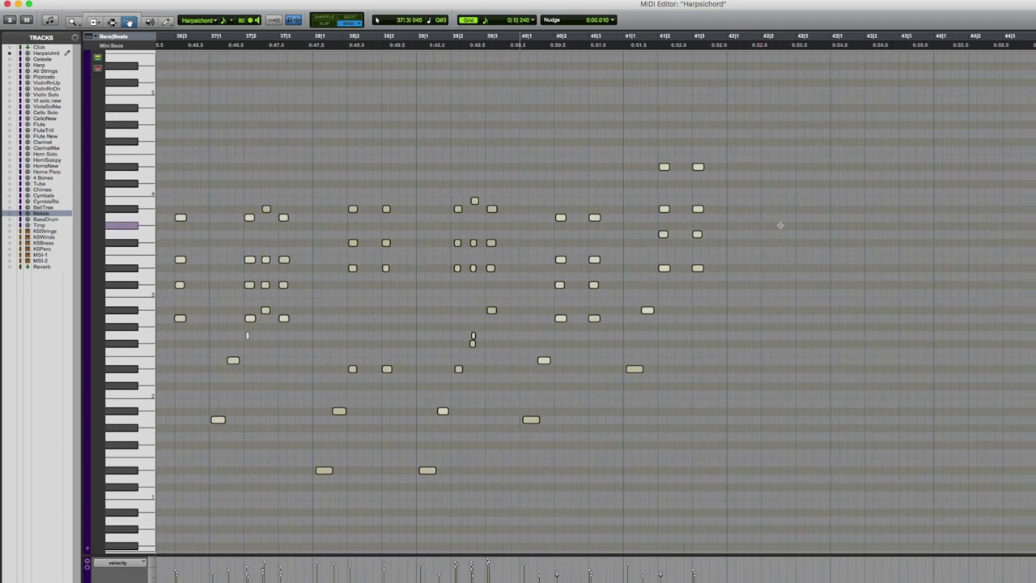
click(8, 4)
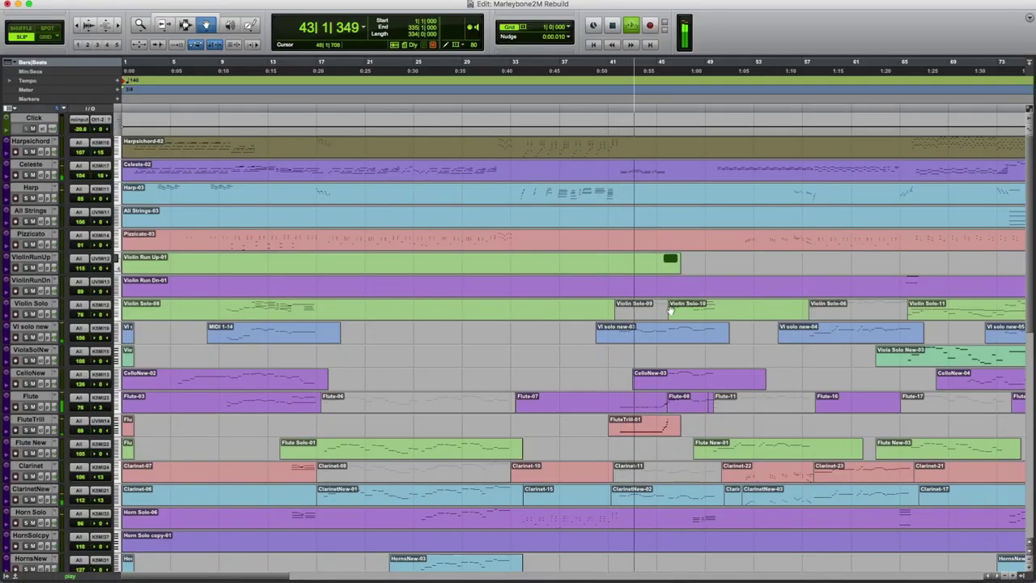
View the VI solo new-03 clip's notes in the MIDI Editor during playback, and return to the Edit window
double_click(675, 342)
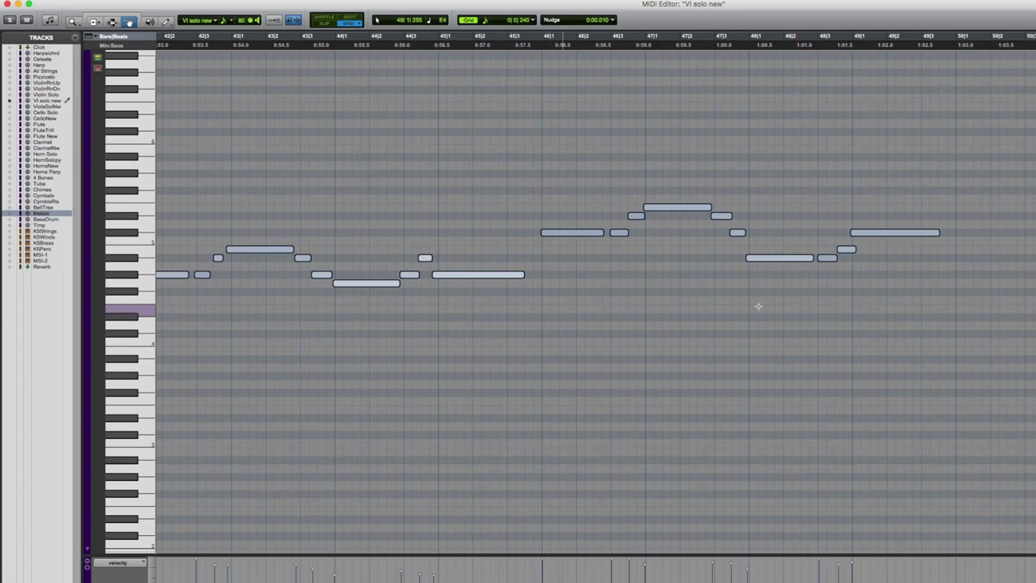
key(space)
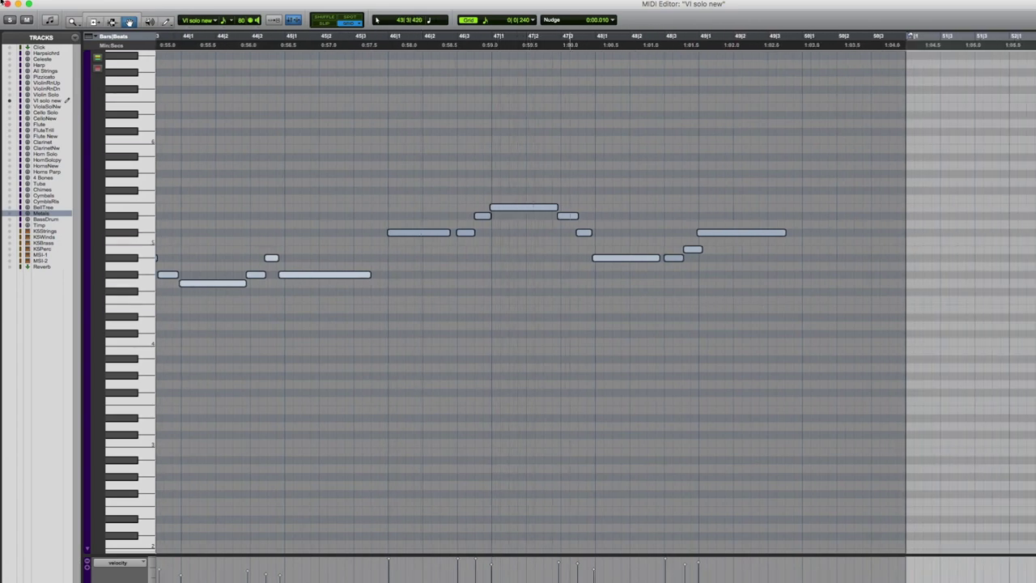
click(5, 4)
key(space)
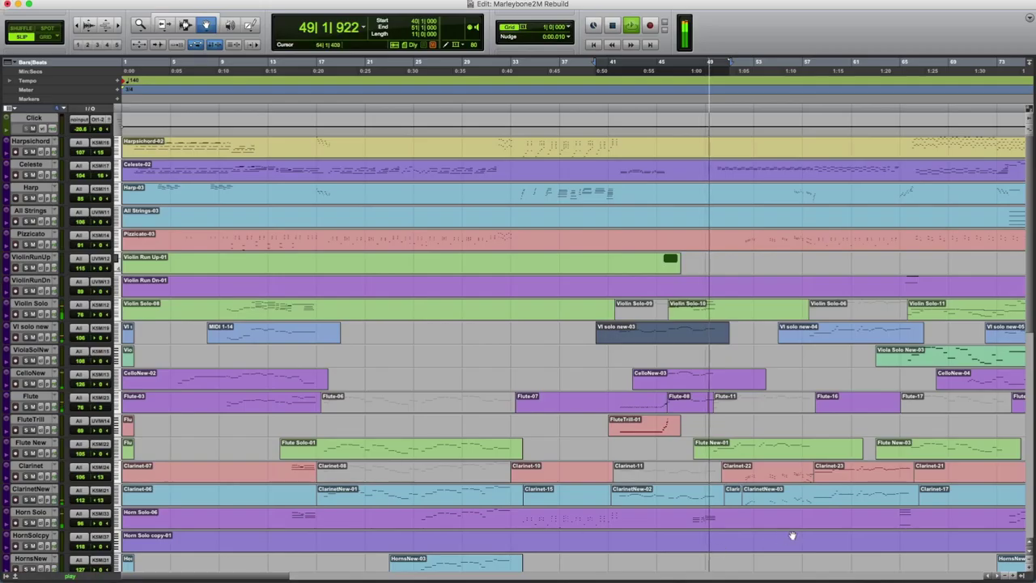
Inspect the notes of the Flute New-01 and VI solo new-04 clips in the MIDI Editor during playback
click(745, 445)
double_click(745, 445)
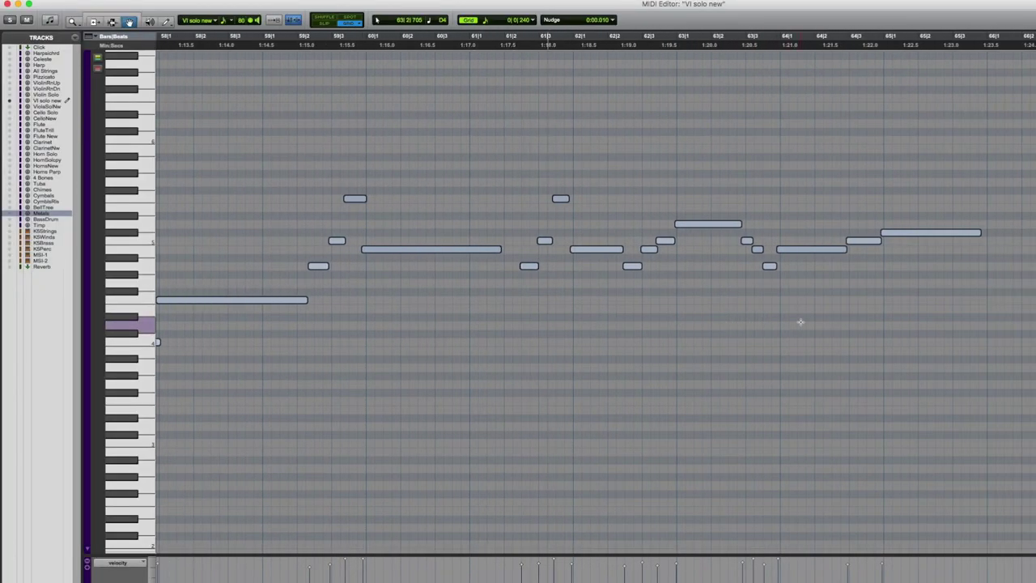
key(space)
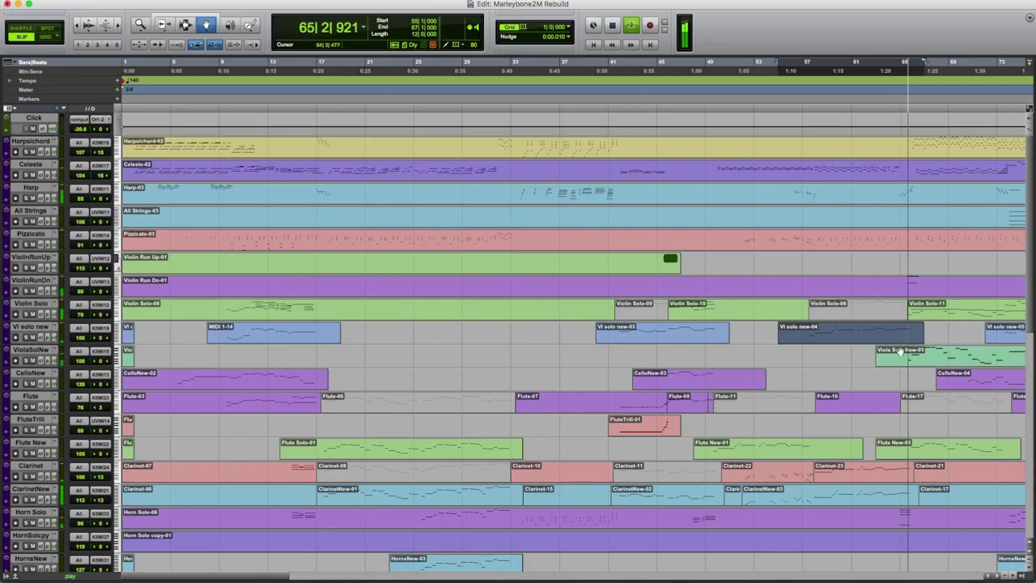
Inspect the notes of the Viola Solo New-03 and VI solo new-05 clips in the MIDI Editor
double_click(899, 349)
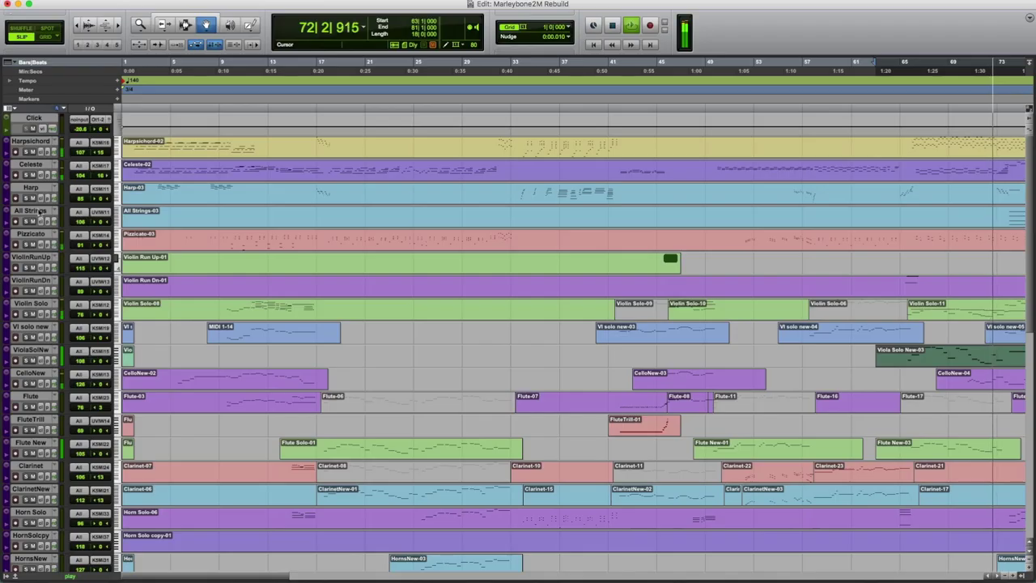
scroll(891, 456, right, 10)
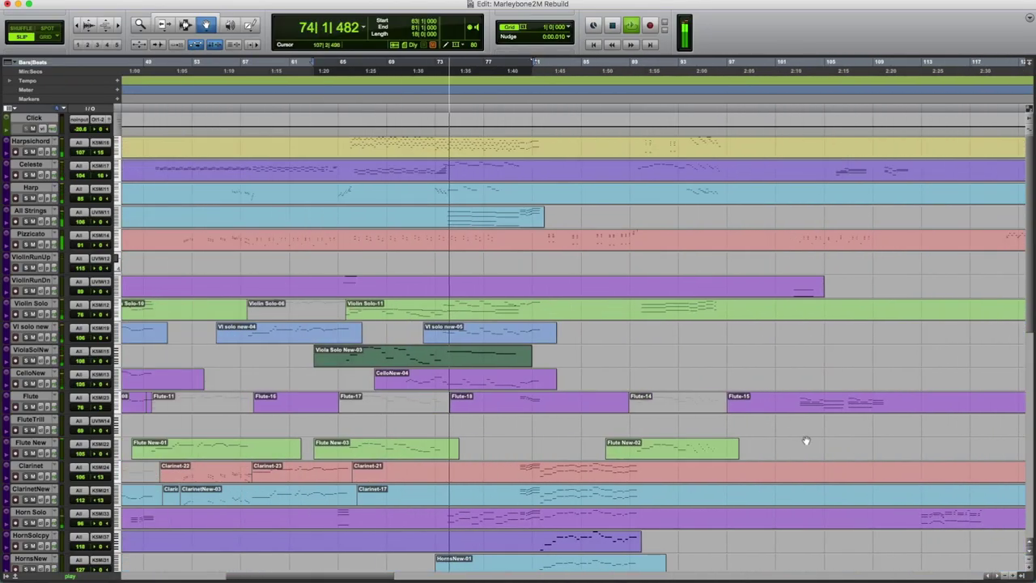
double_click(499, 340)
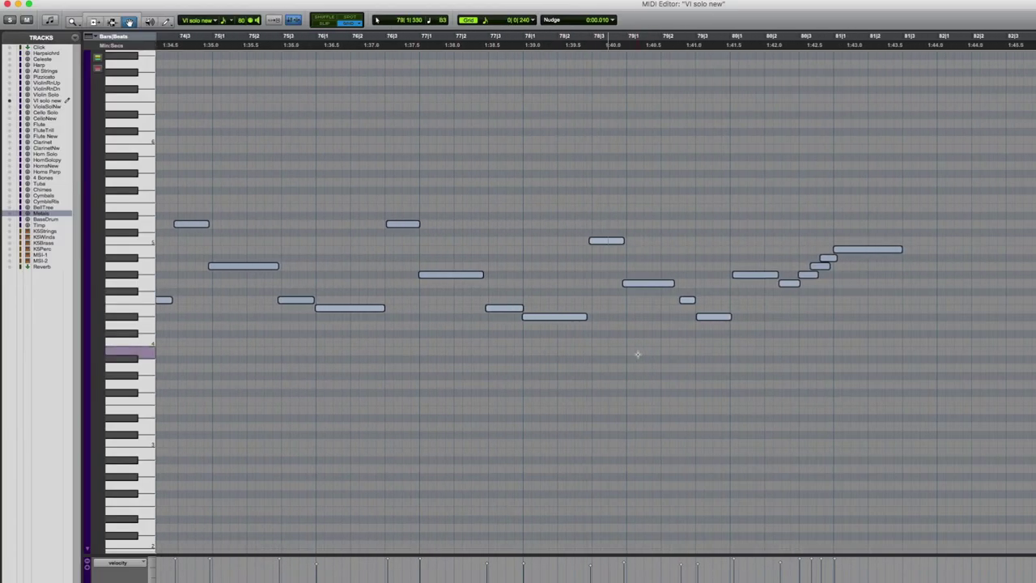
click(7, 5)
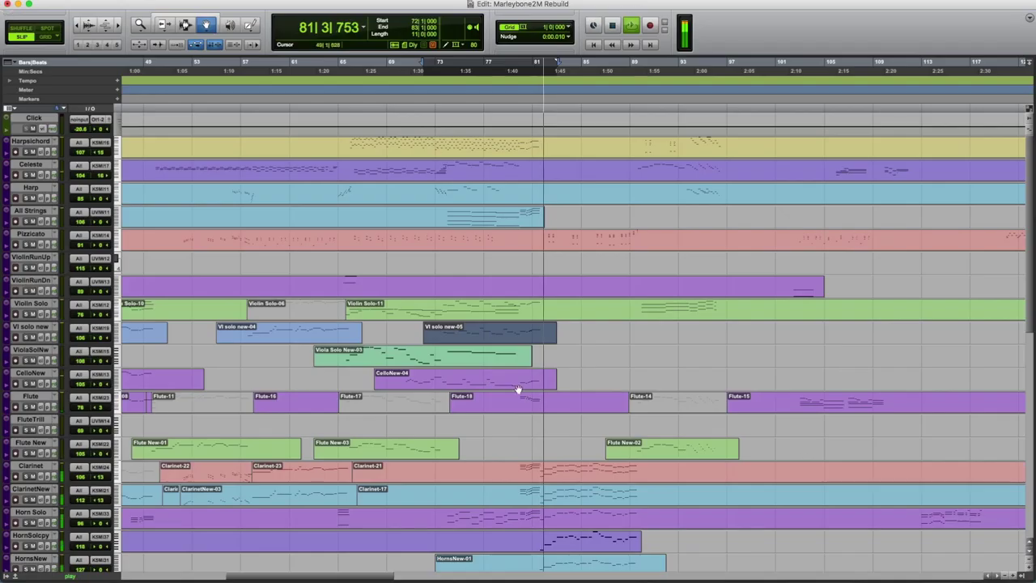
Examine the Clarinet-21 clip's octave notes from about bar 81 in the MIDI Editor, and close the editor
double_click(637, 476)
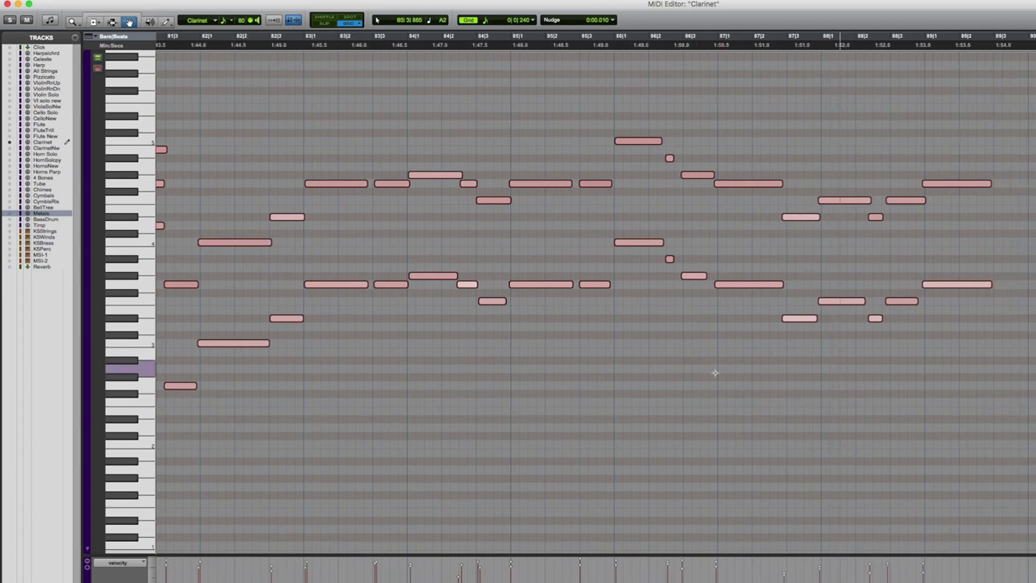
click(8, 6)
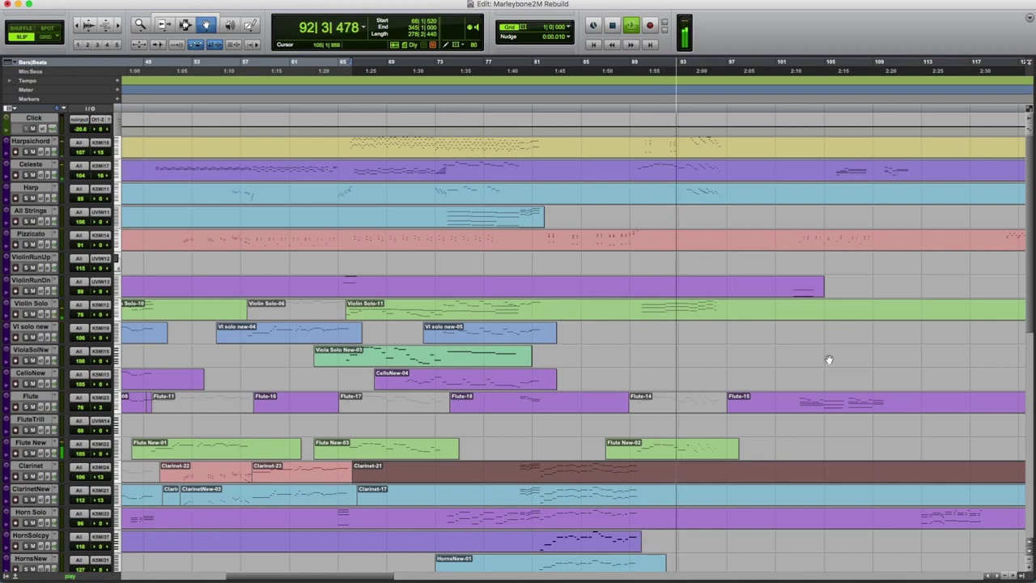
Look over the brass and percussion tracks while the song plays, and stop playback
scroll(829, 359, down, 5)
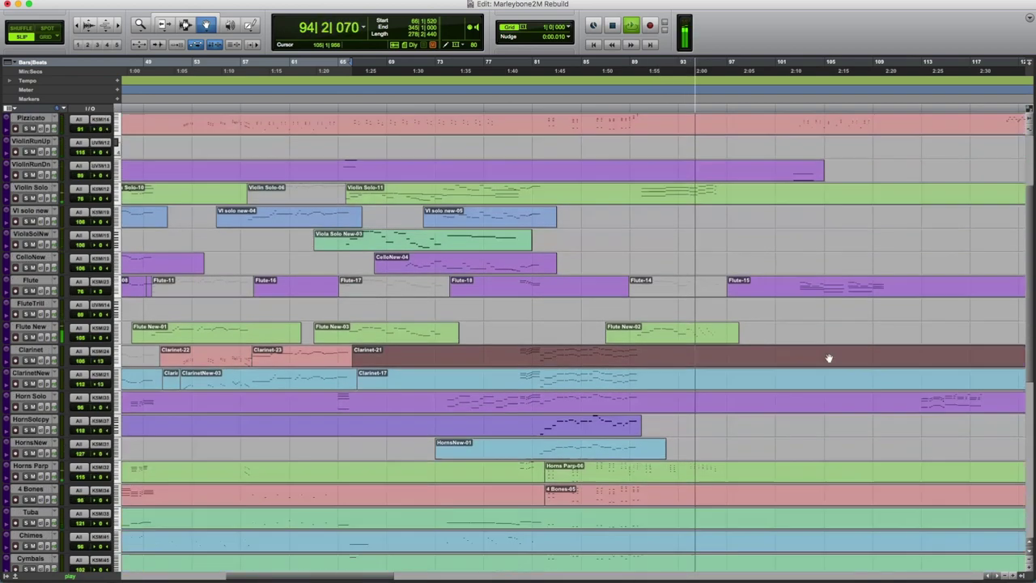
scroll(829, 359, down, 4)
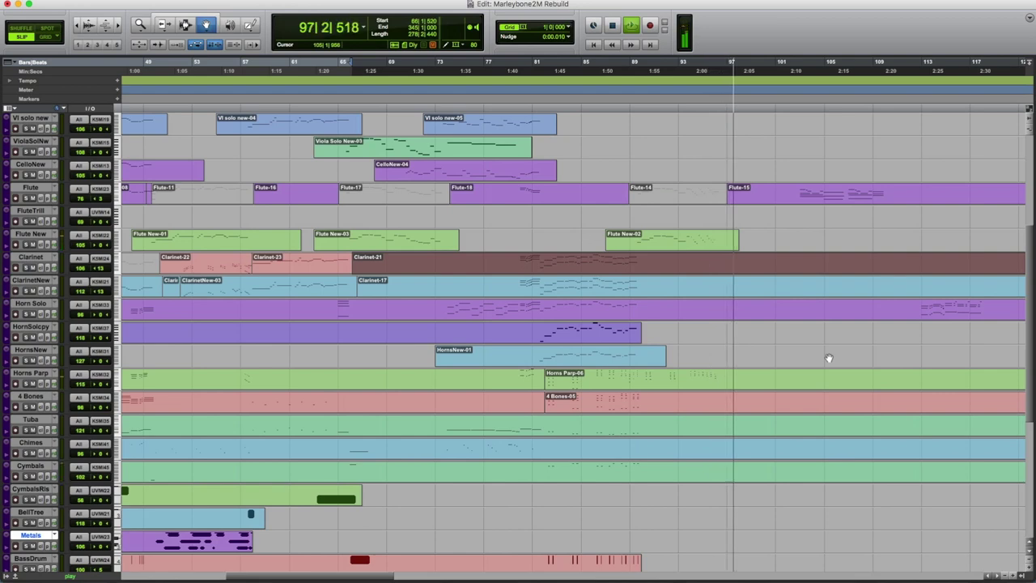
scroll(829, 359, up, 8)
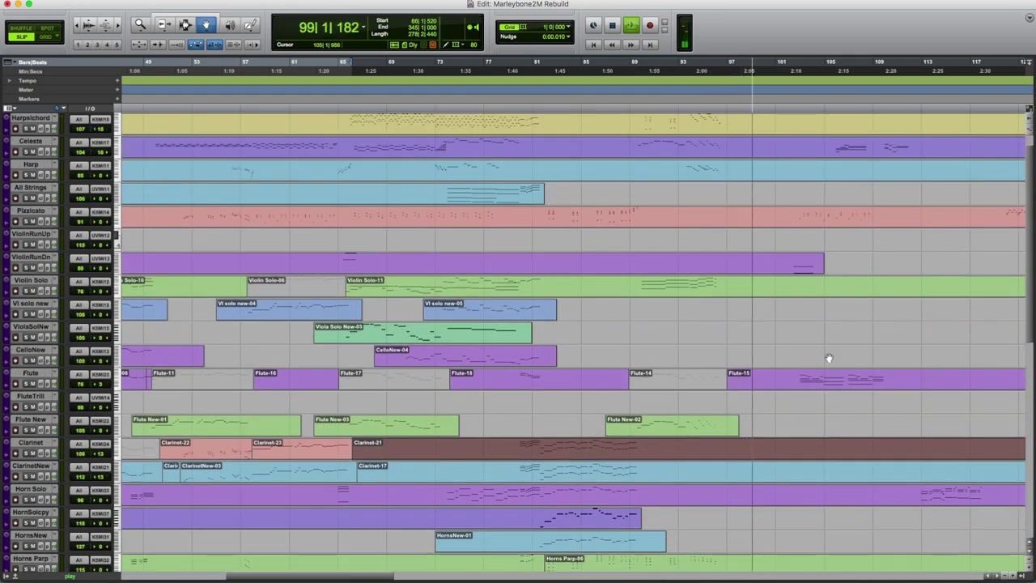
key(space)
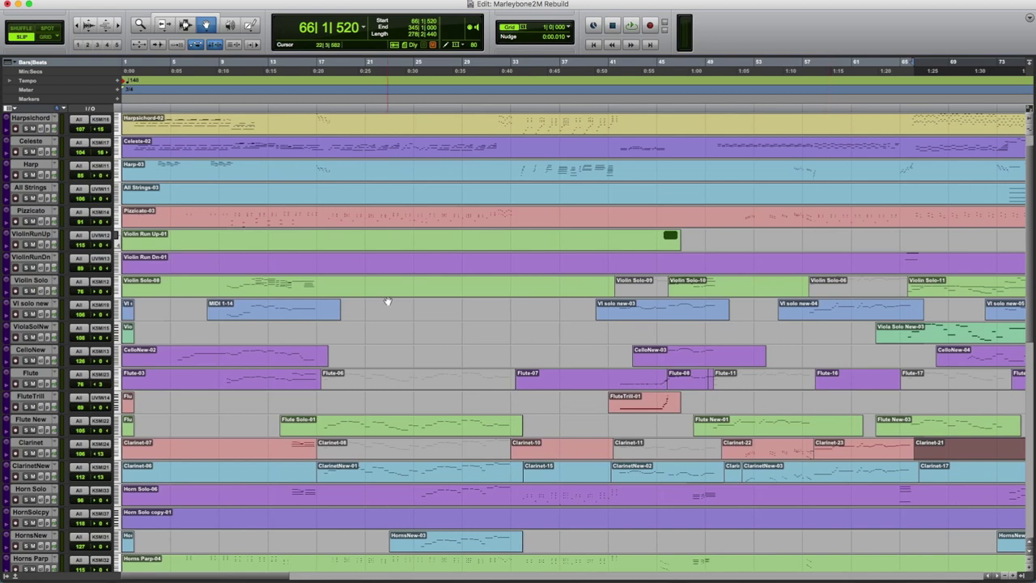
Review the full set of tracks at the song's opening, and open the Mix window
scroll(388, 300, up, 1)
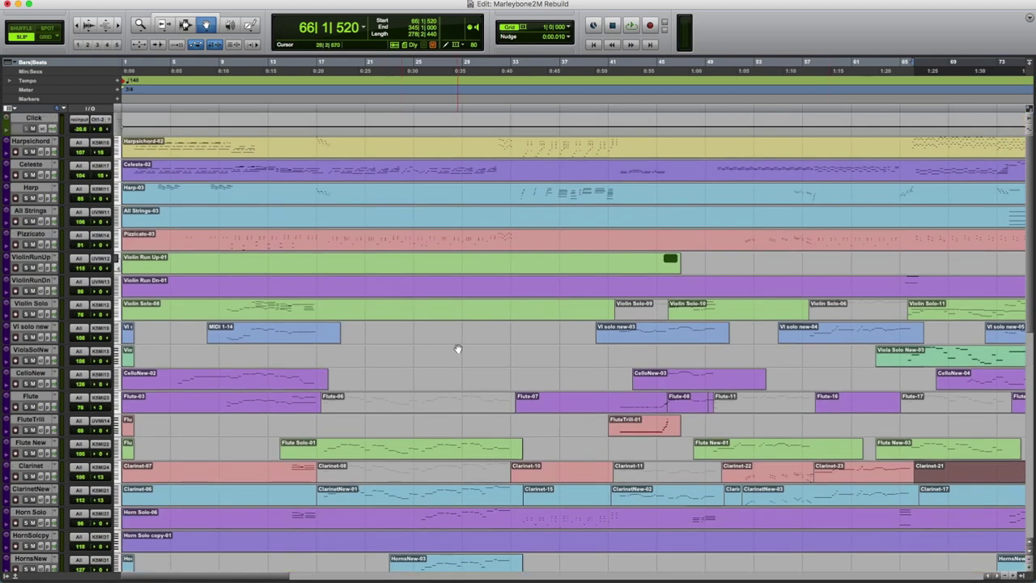
scroll(457, 349, down, 13)
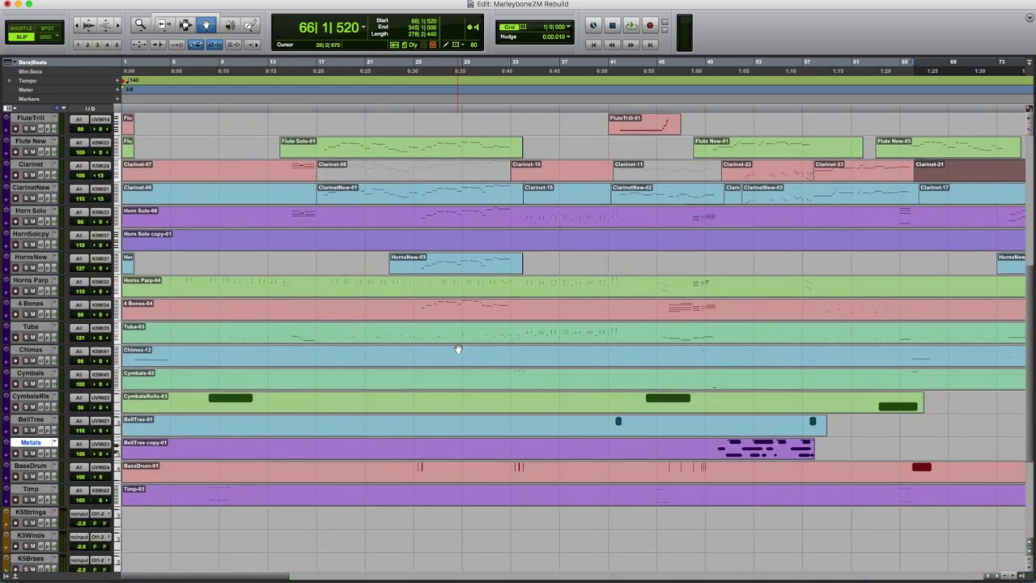
scroll(457, 349, up, 13)
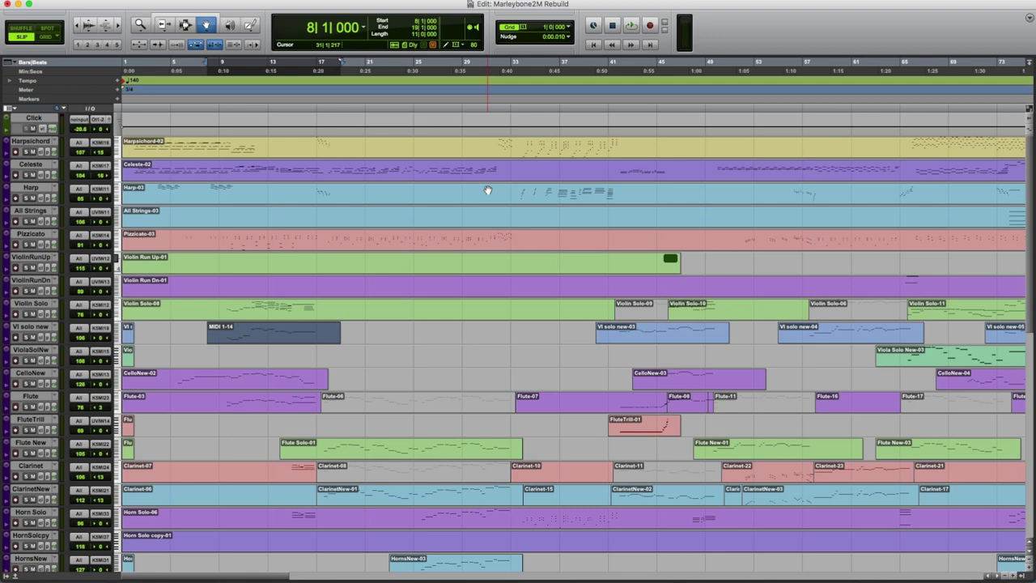
key(super+equal)
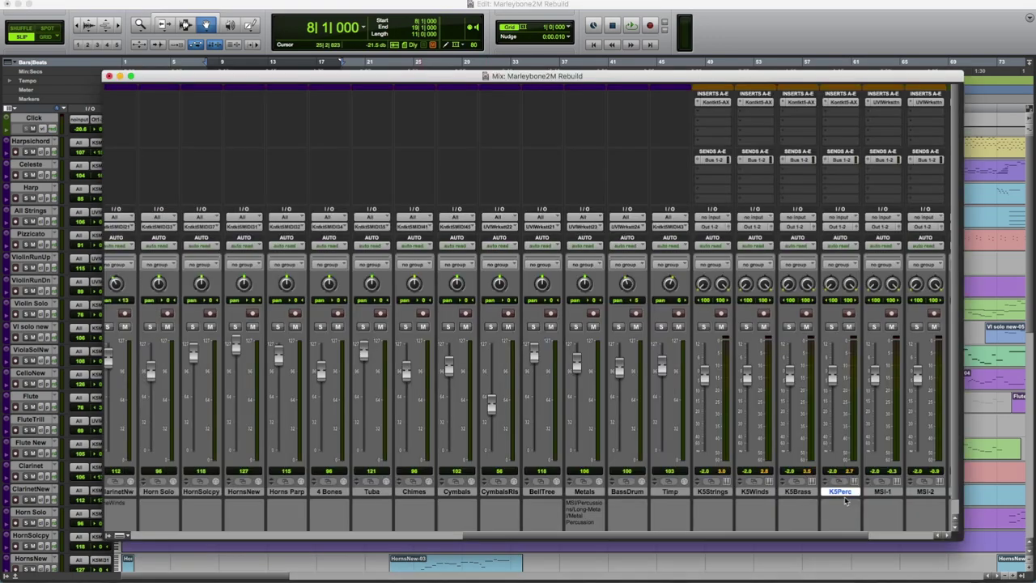
Select the MSI-1 and MSI-2 instrument tracks in turn in the Mix window
click(877, 492)
click(920, 492)
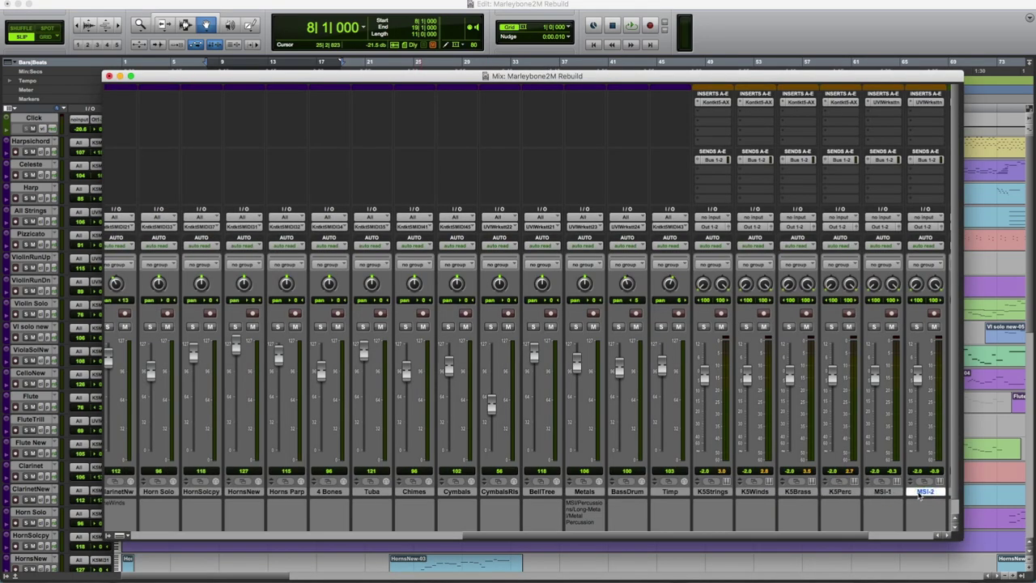
click(886, 492)
click(915, 493)
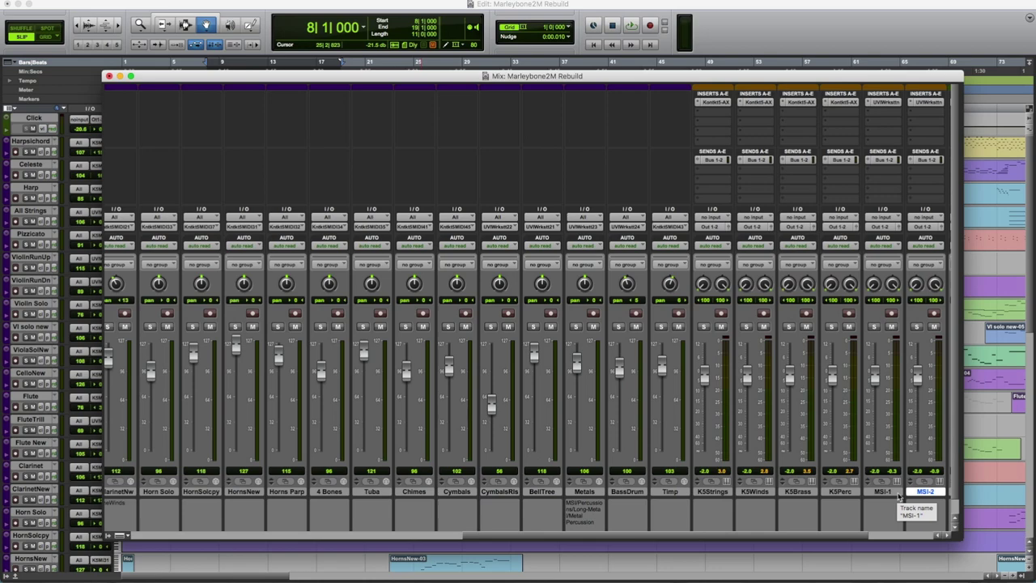
Open the UVI Workstation instrument on MSI-1, review its loaded parts in the multi view, and close the plug-in
click(885, 102)
drag(840, 116, 644, 106)
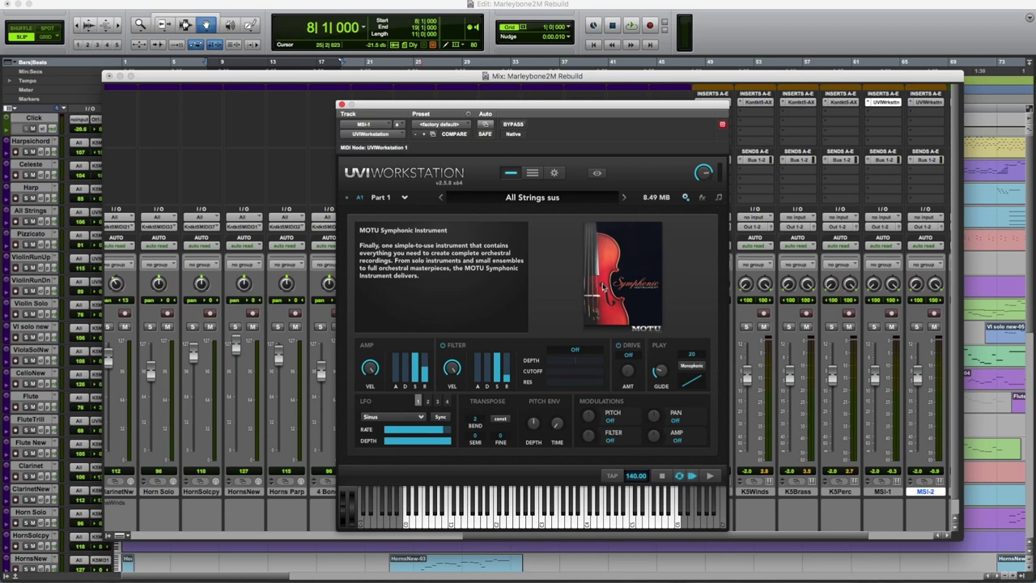
click(531, 173)
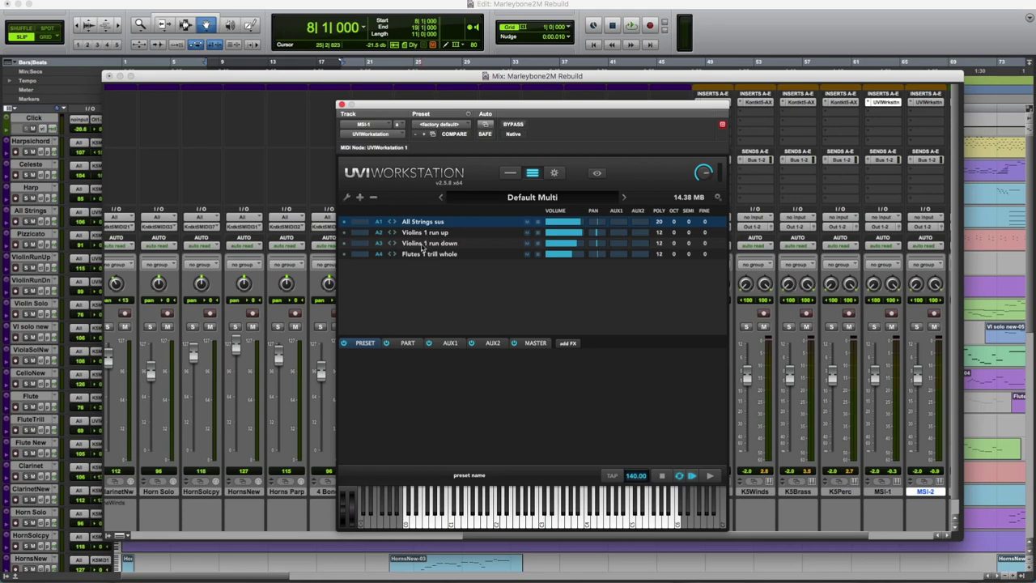
click(342, 106)
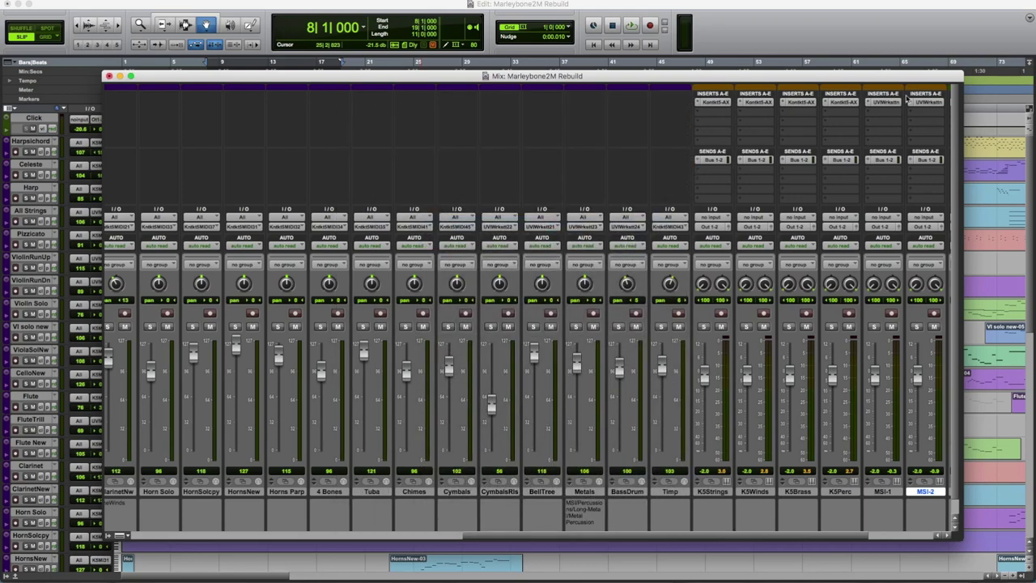
Review the parts loaded in MSI-2's UVI Workstation multi view, and close the plug-in
click(927, 102)
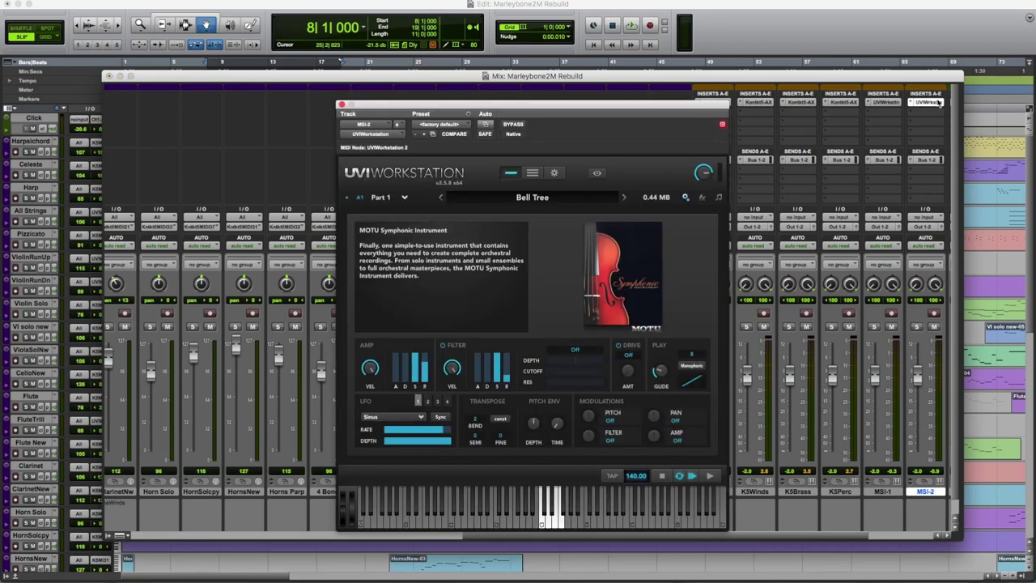
click(532, 173)
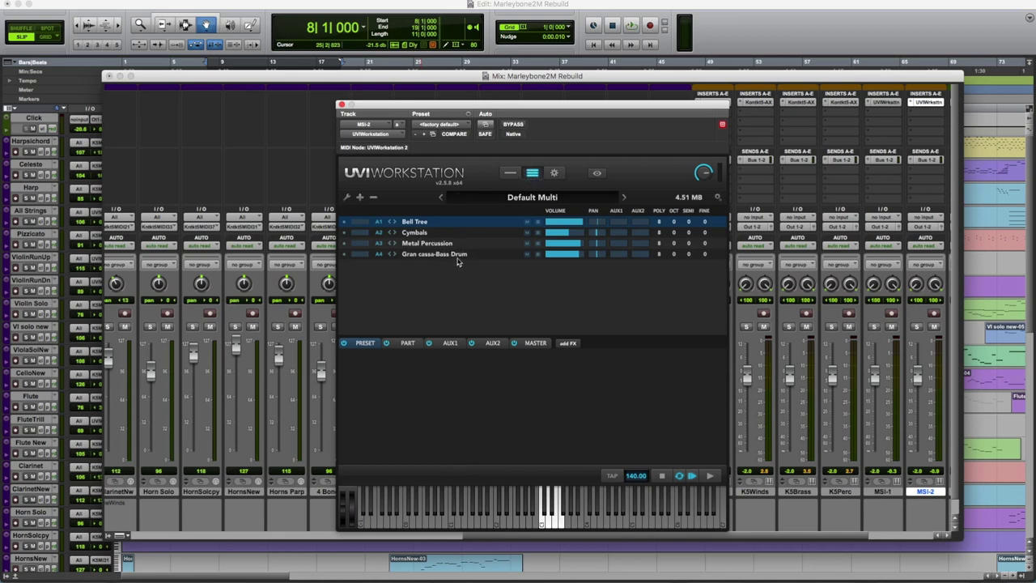
click(341, 106)
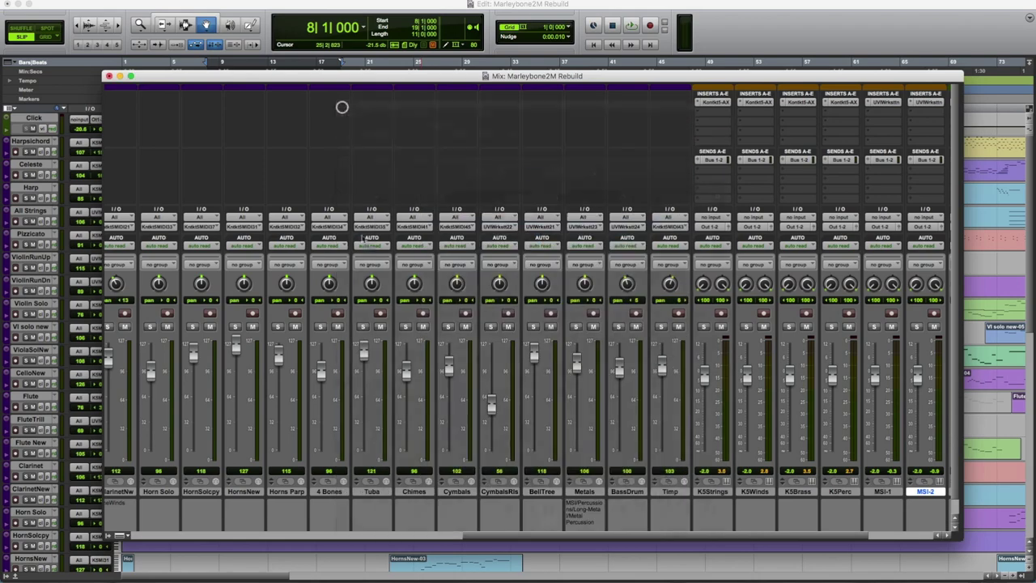
Look over the mixer channels back to the Click track, and close the Mix window
scroll(375, 245, left, 10)
scroll(375, 245, left, 4)
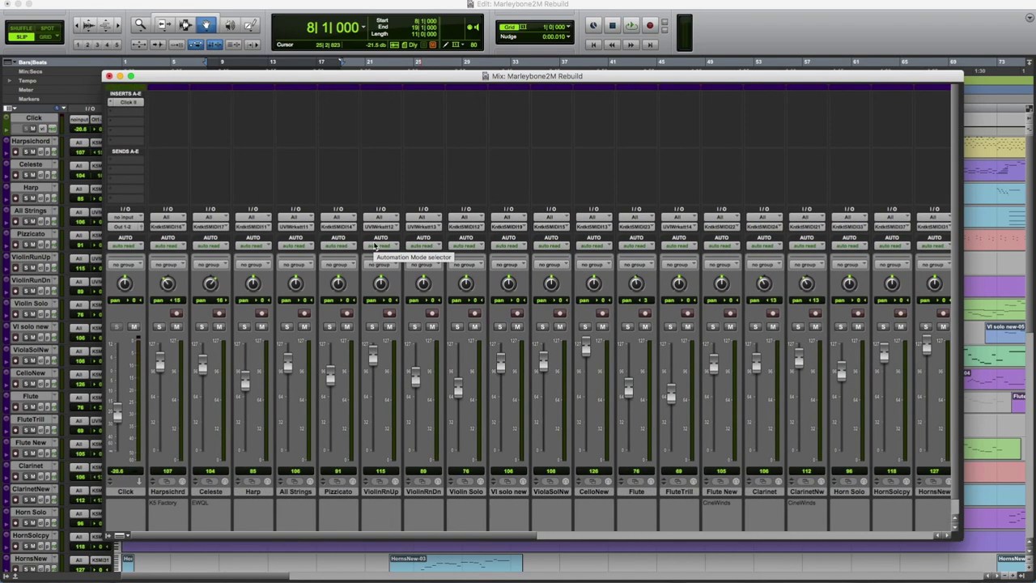
click(109, 75)
Select the Harpsichord track, audition its part from the song's opening and from bar 9, and stop playback
click(27, 142)
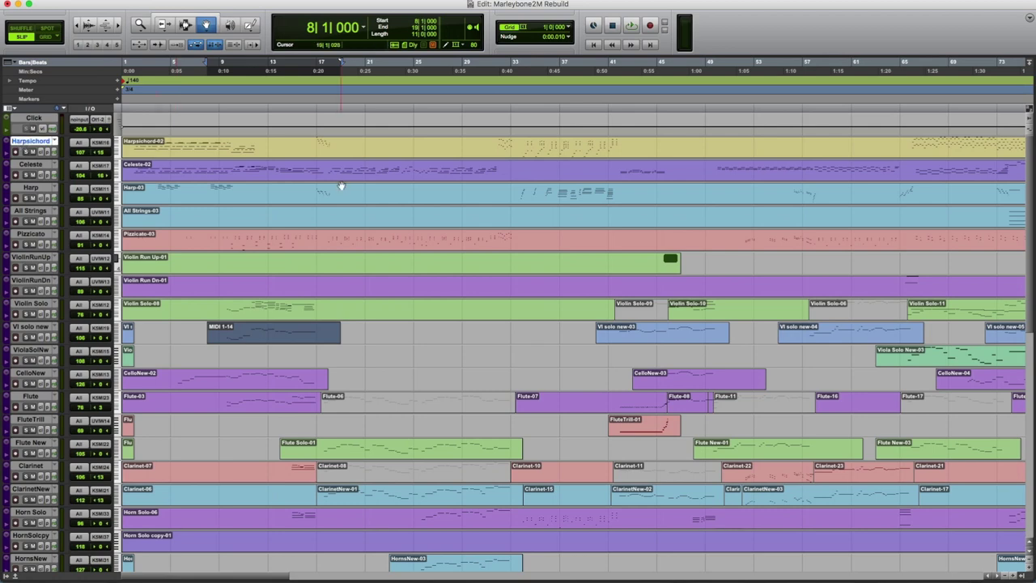
click(129, 108)
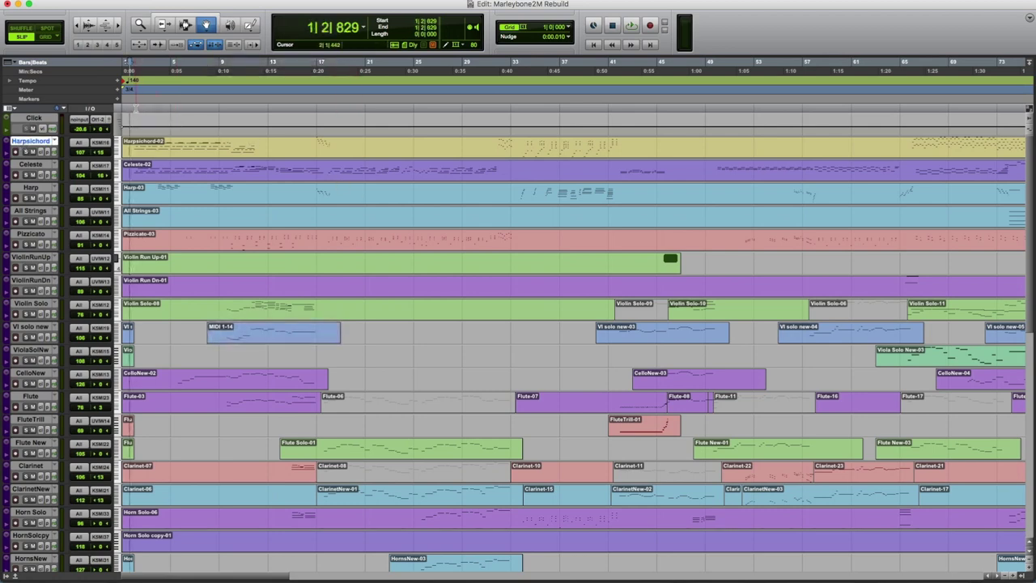
click(133, 108)
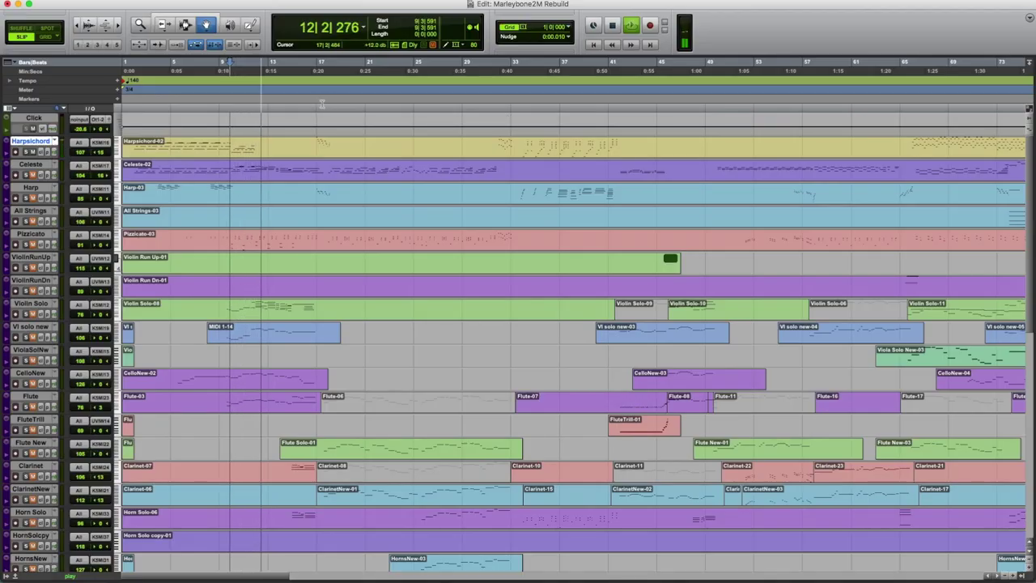
key(space)
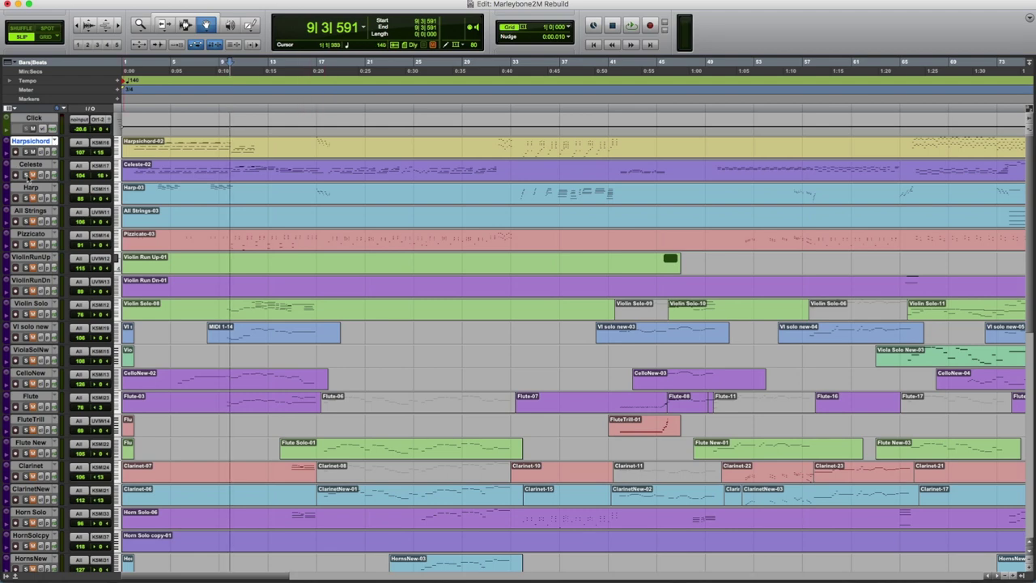
Audition the Celeste and Harp parts from bar 1 and from bar 33, stopping playback after each passage
click(133, 109)
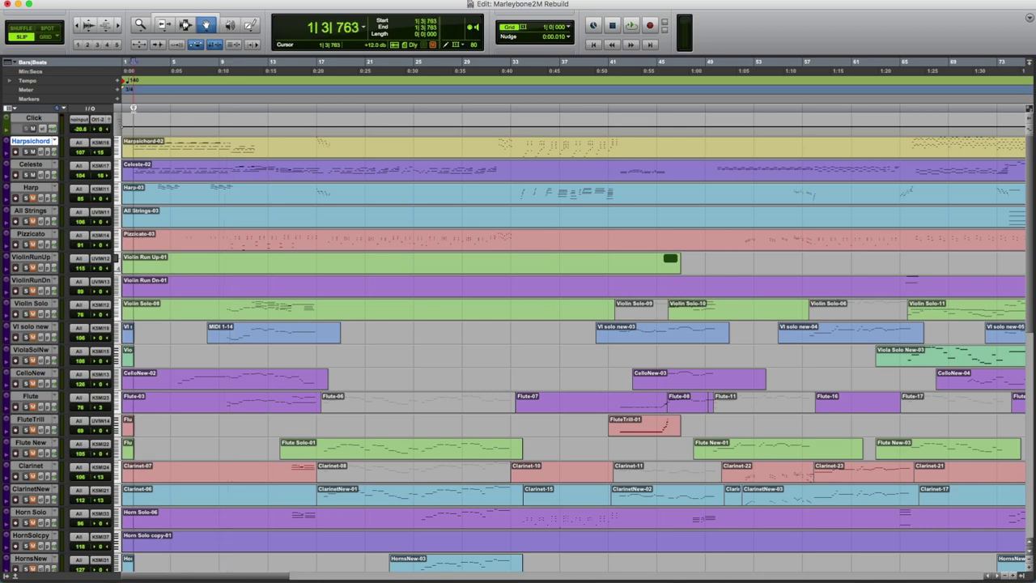
key(space)
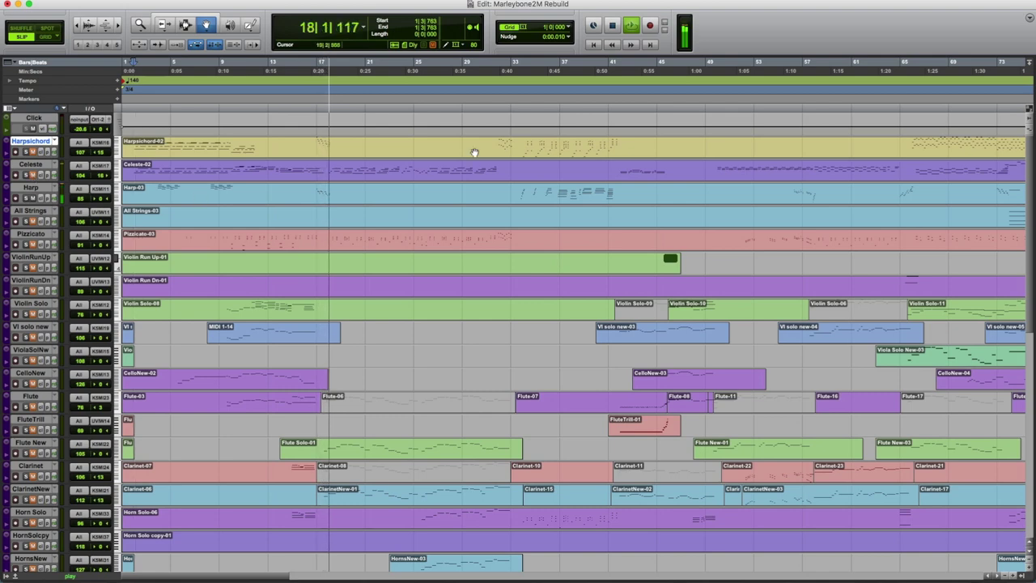
key(space)
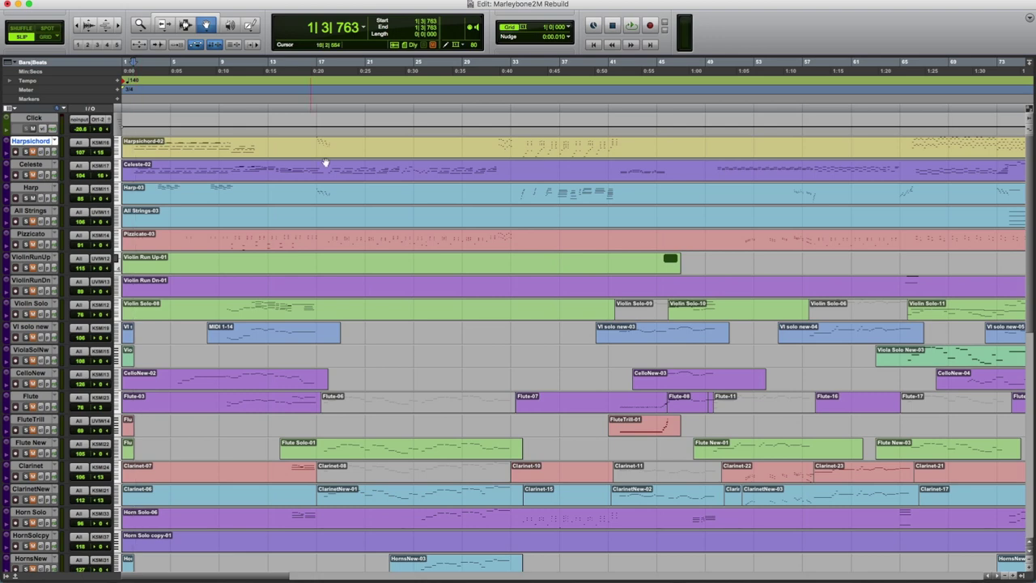
click(516, 103)
key(space)
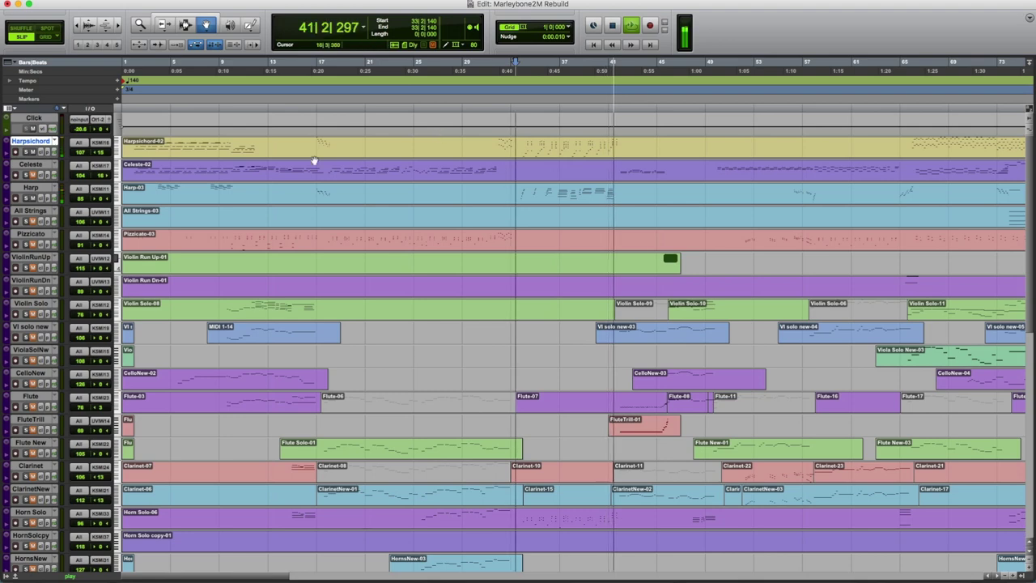
key(space)
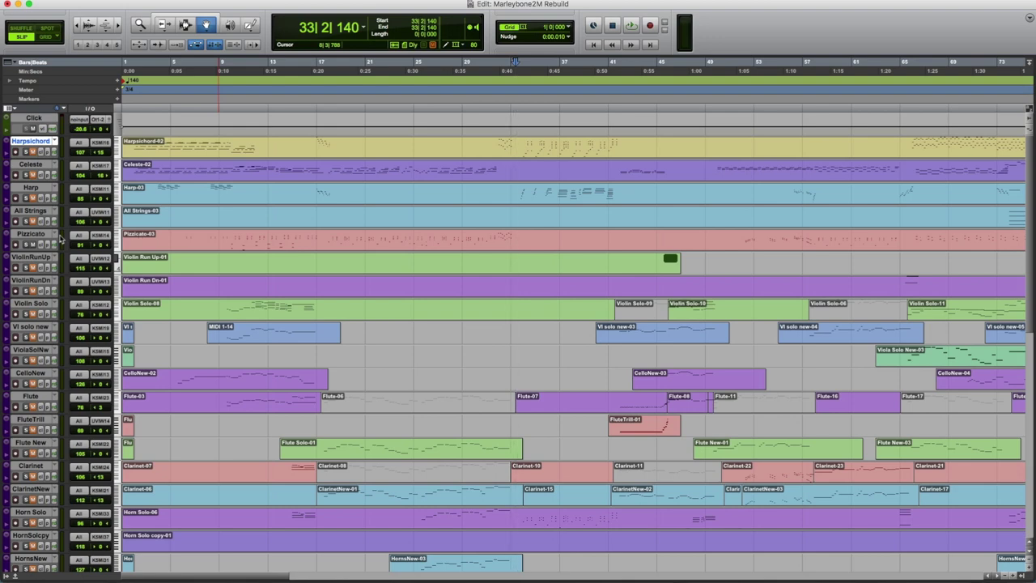
Play the Pizzicato part from bar 9, and stop playback
click(233, 108)
key(space)
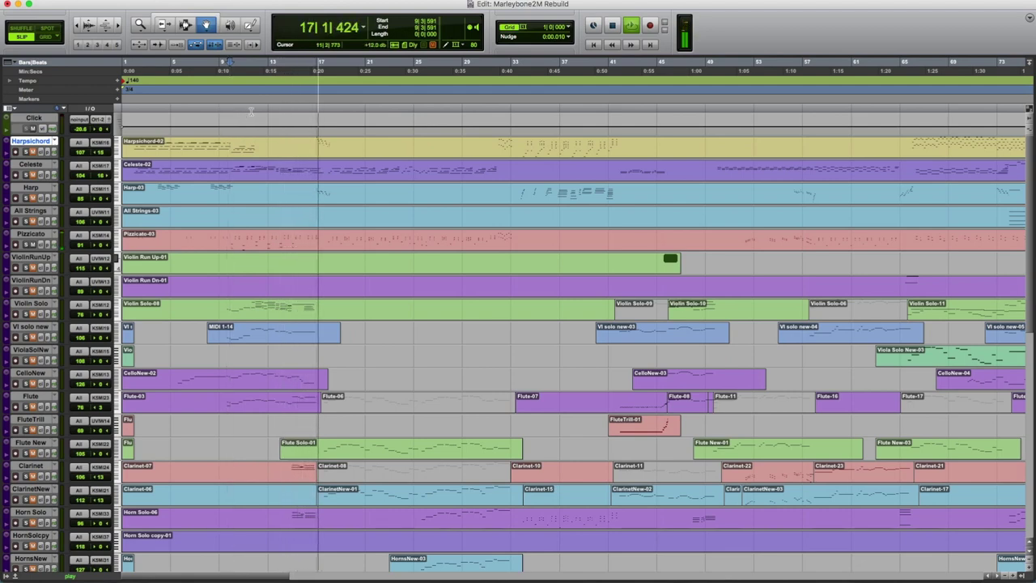
key(space)
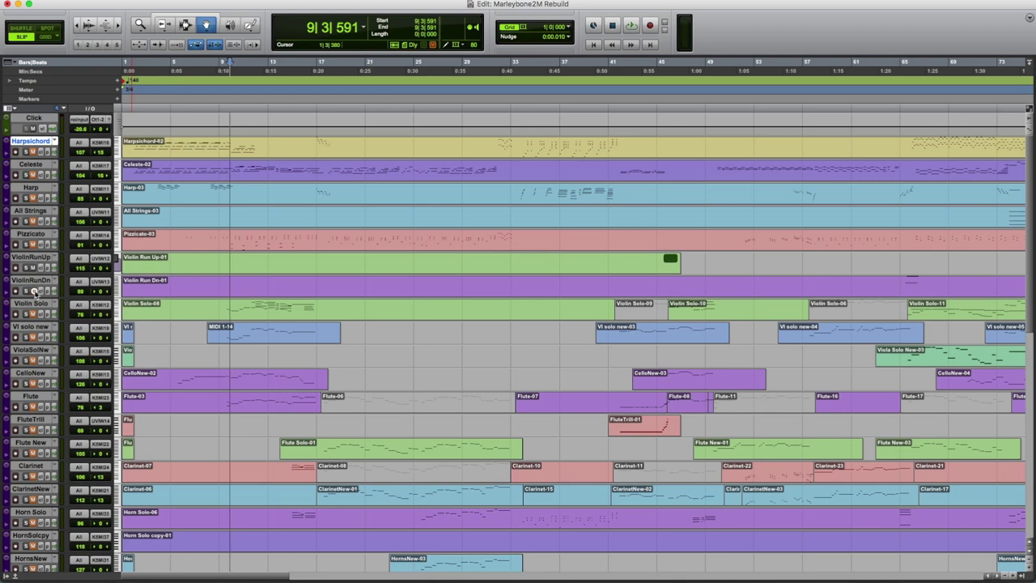
Show more of the song's timeline, play the ViolinRunUp part from bar 43, and stop playback
click(78, 26)
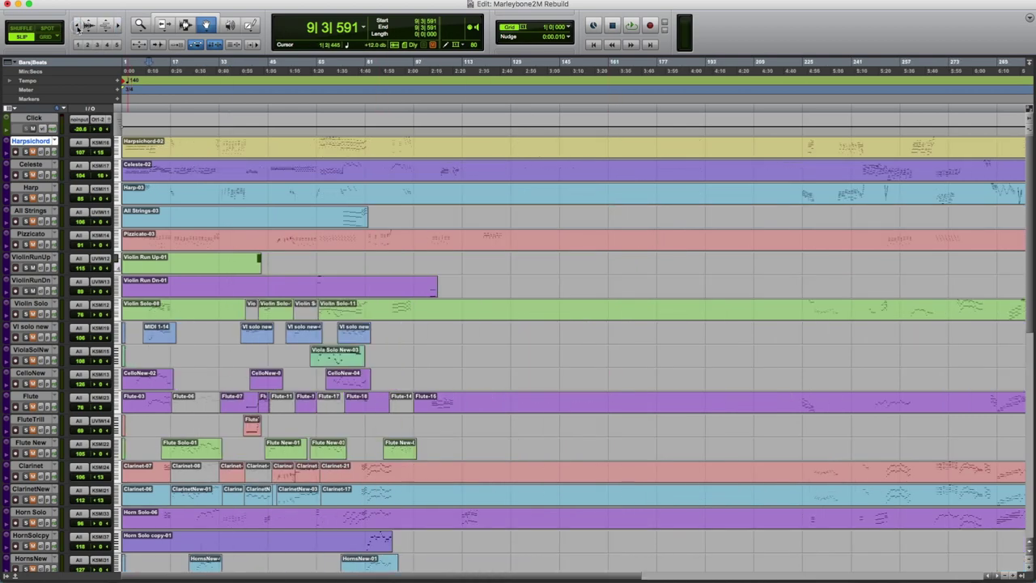
click(251, 111)
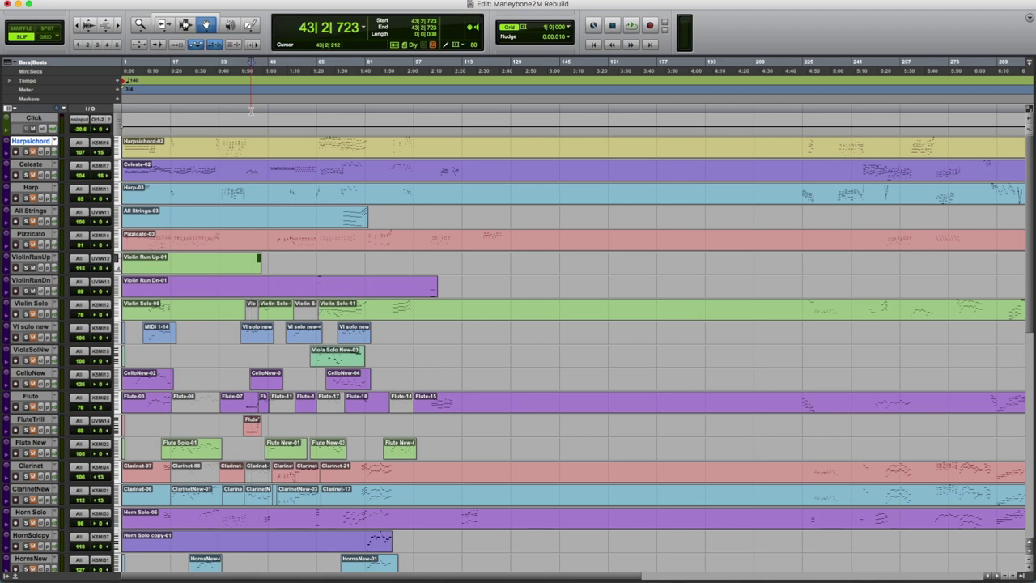
key(space)
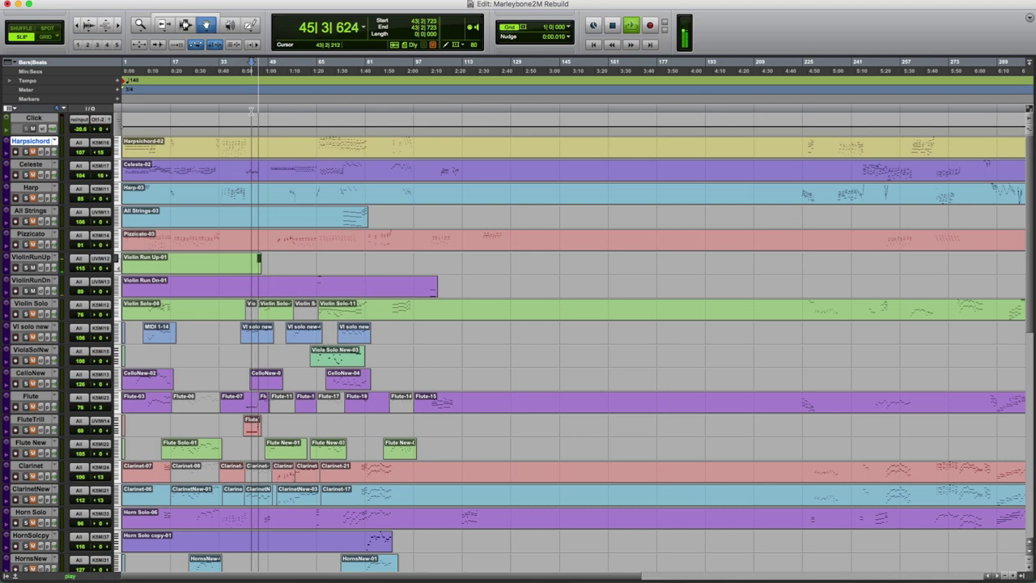
key(space)
Play the ViolinRunDn part from bar 65, and stop playback
click(319, 108)
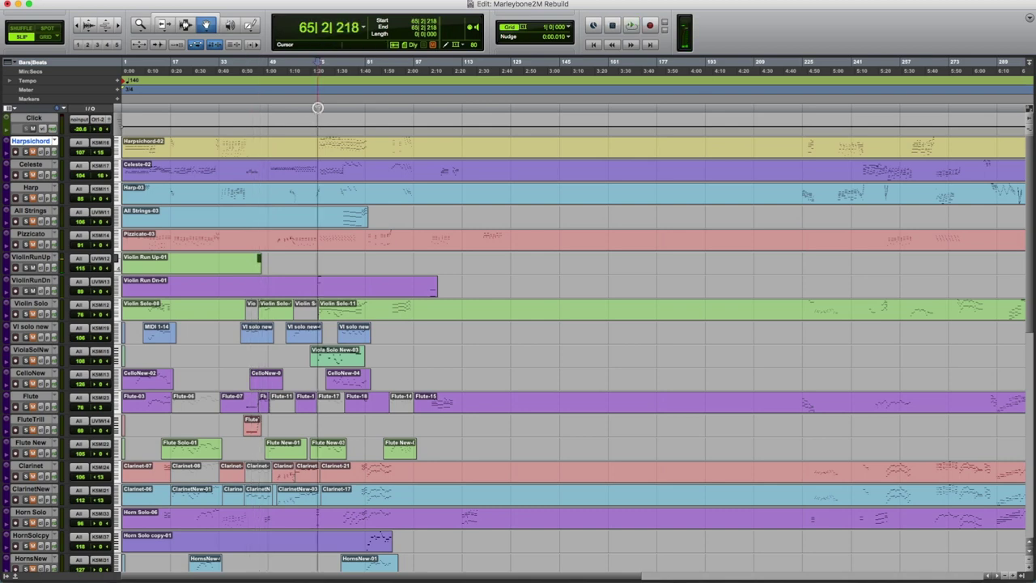
key(space)
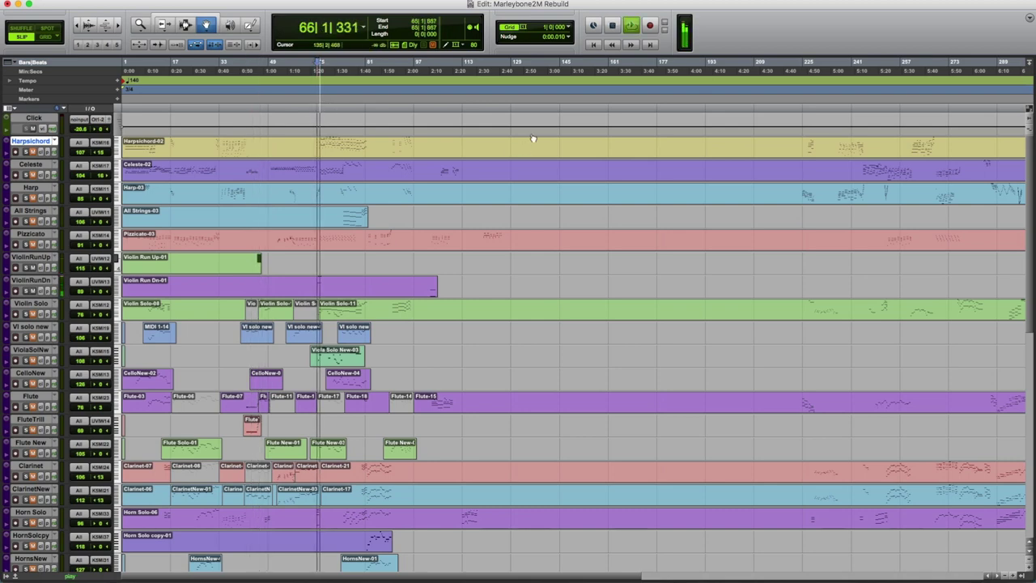
key(space)
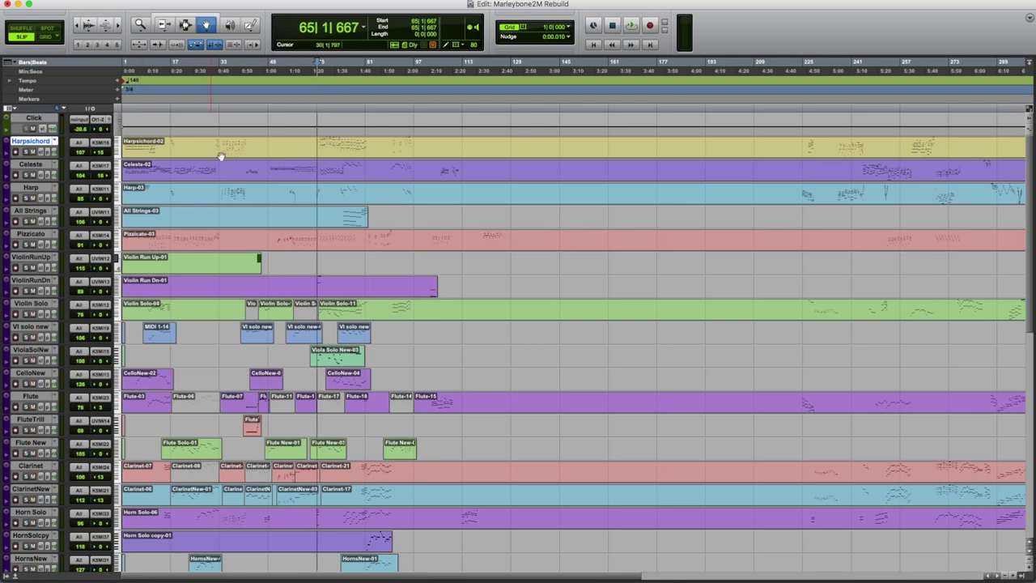
Show the timeline around bar 41 in more detail, replay the ViolinRunUp part from bar 45, and stop playback
click(246, 108)
click(121, 38)
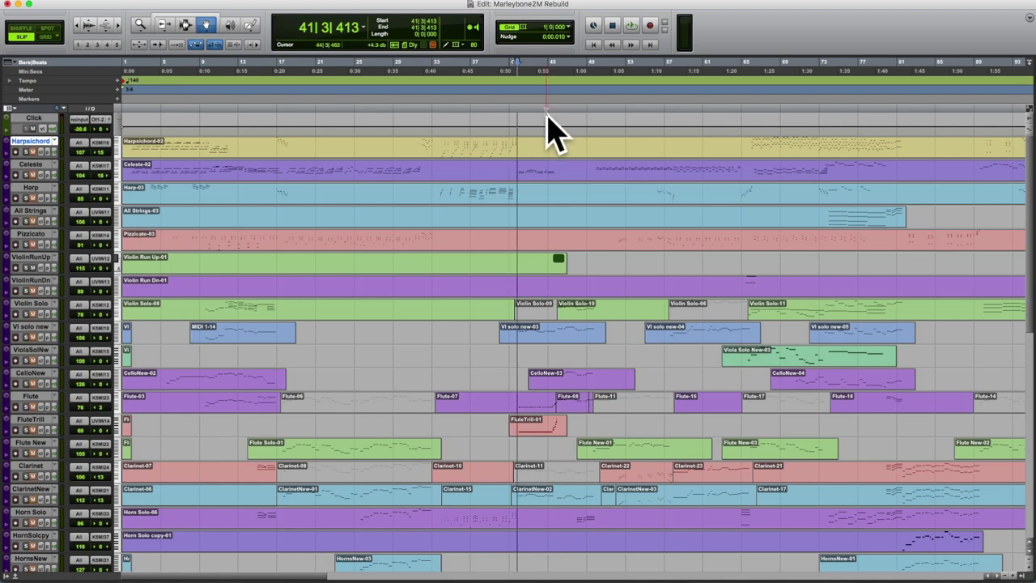
click(548, 114)
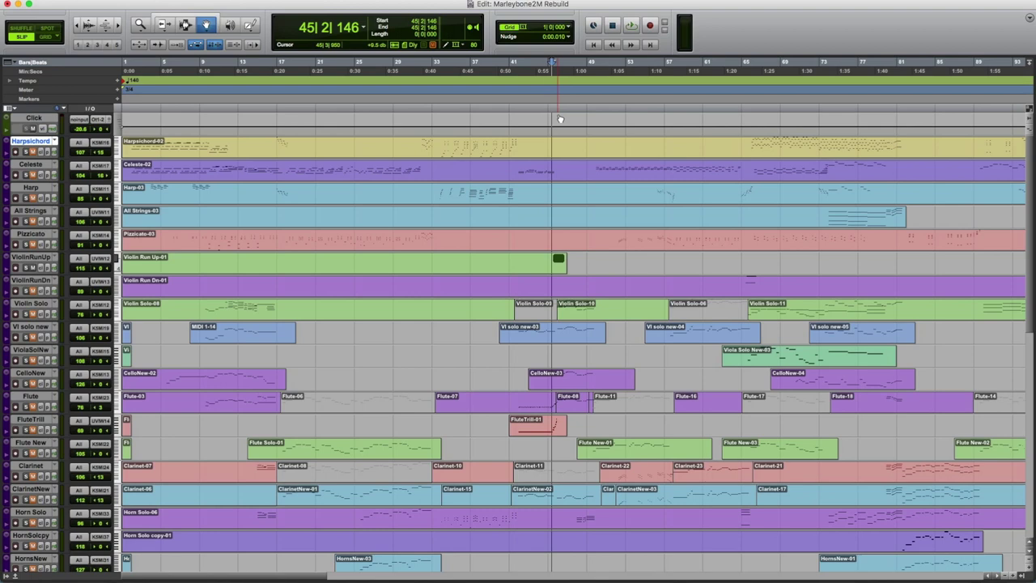
key(space)
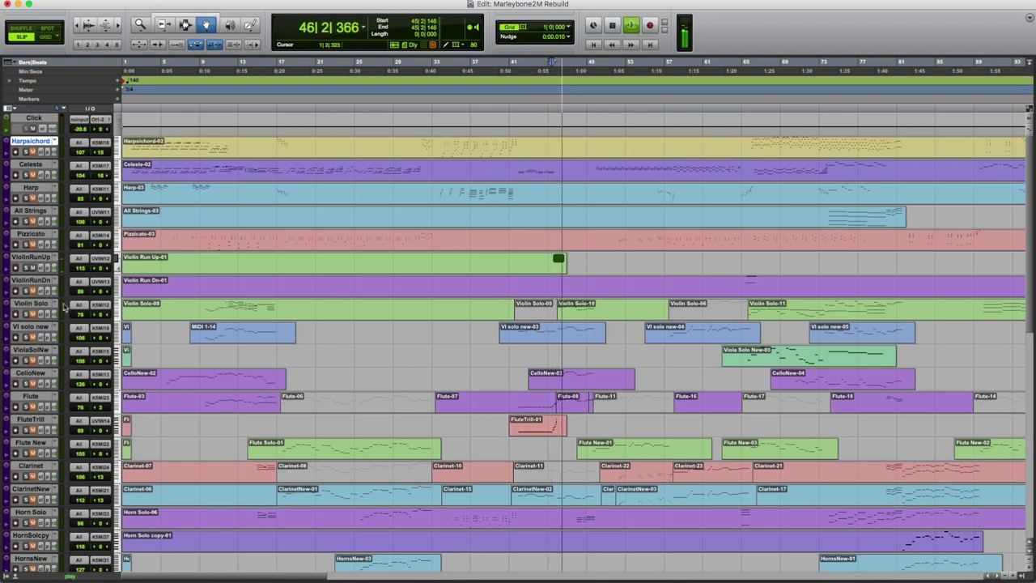
key(space)
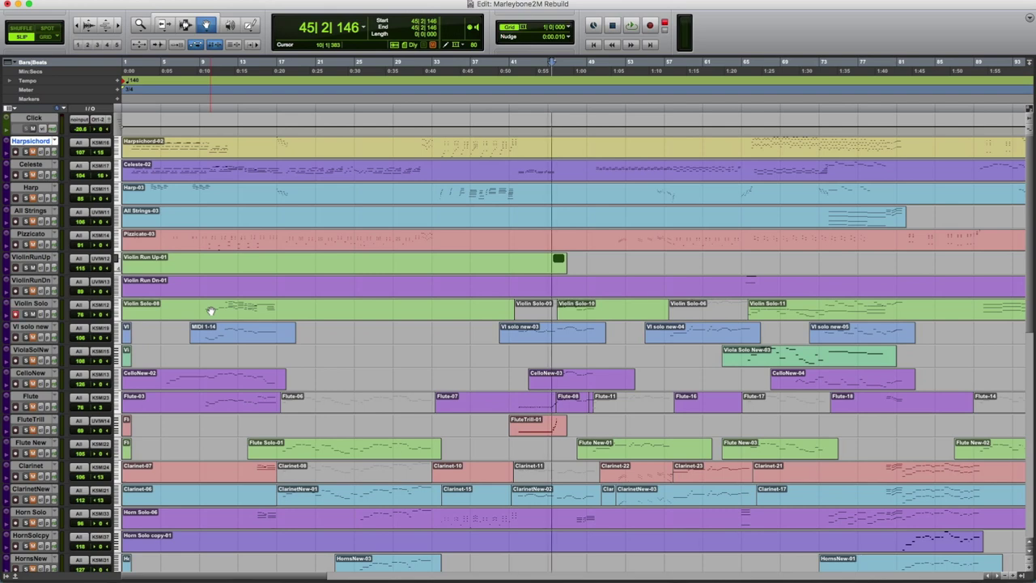
Play the Violin Solo and VI solo new parts together from bar 43, and stop playback
scroll(54, 310, right, 2)
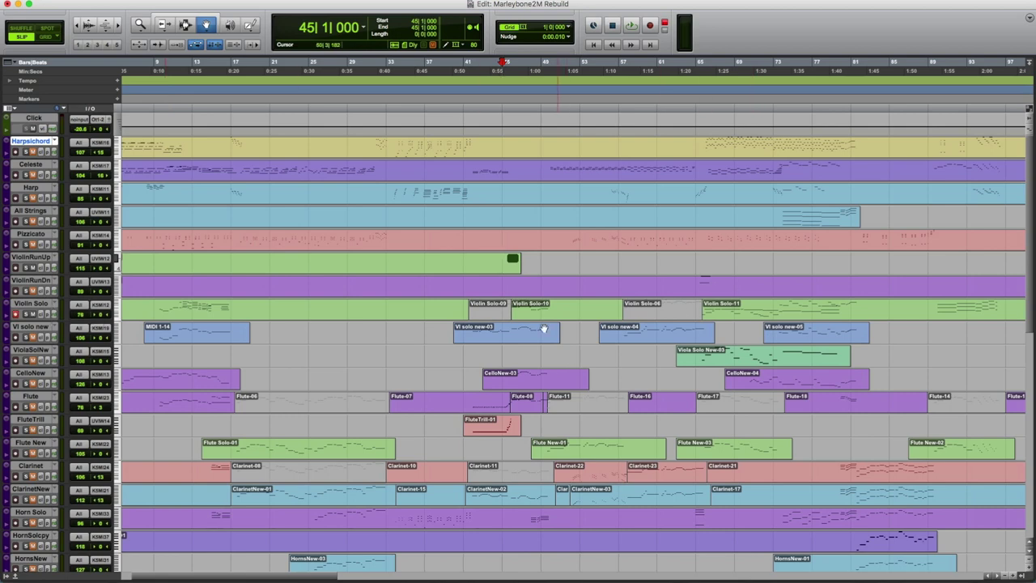
click(491, 71)
key(space)
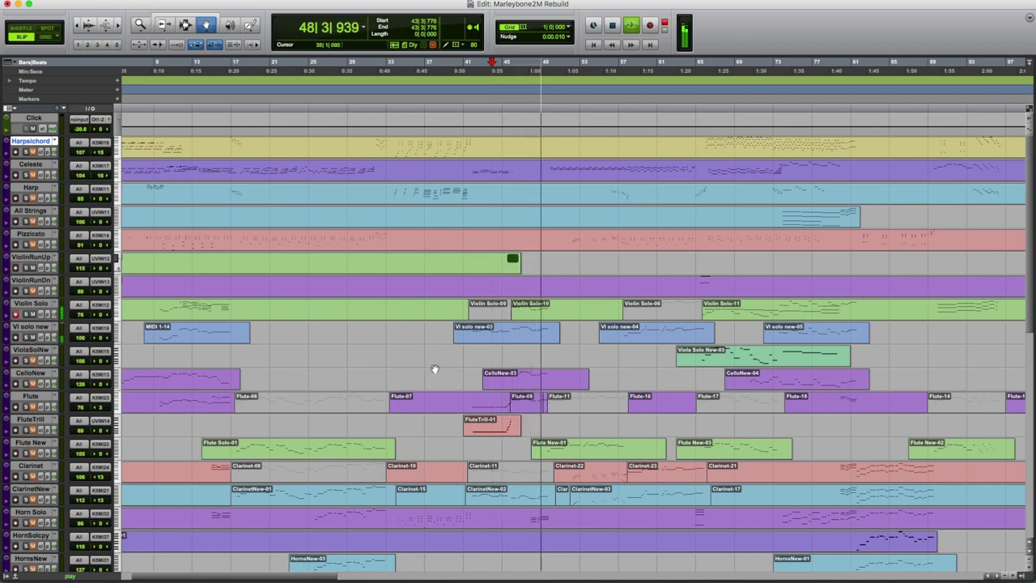
key(space)
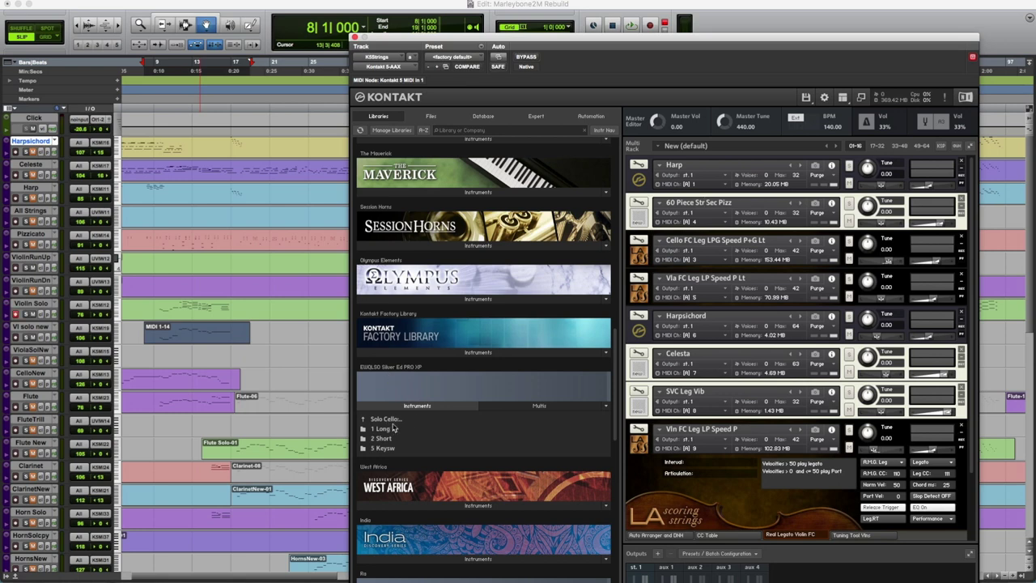
Return the EWQLSO Silver Ed PRO XP library to its top-level instrument folders, and close the K5Strings Kontakt window
click(396, 422)
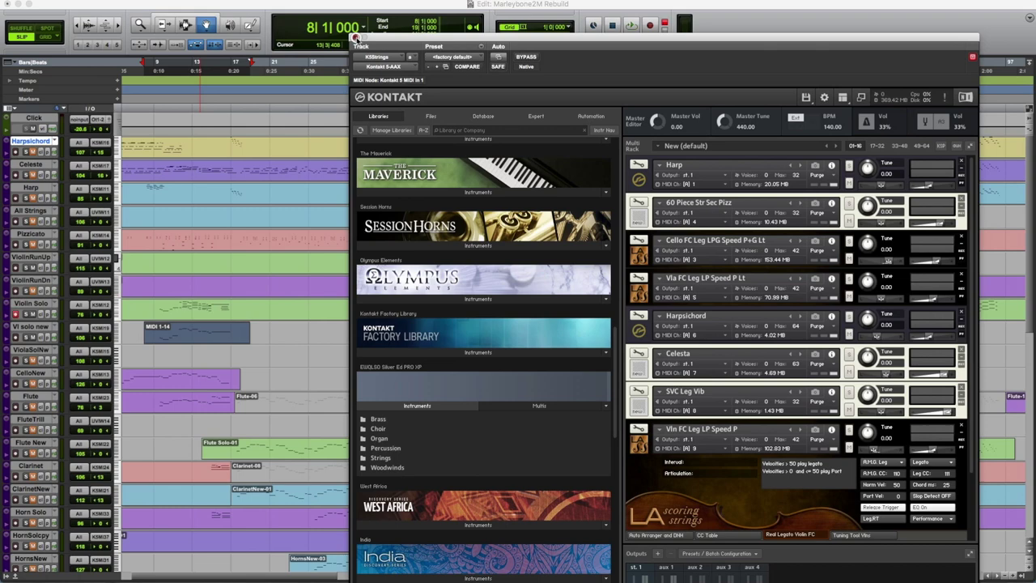
click(354, 38)
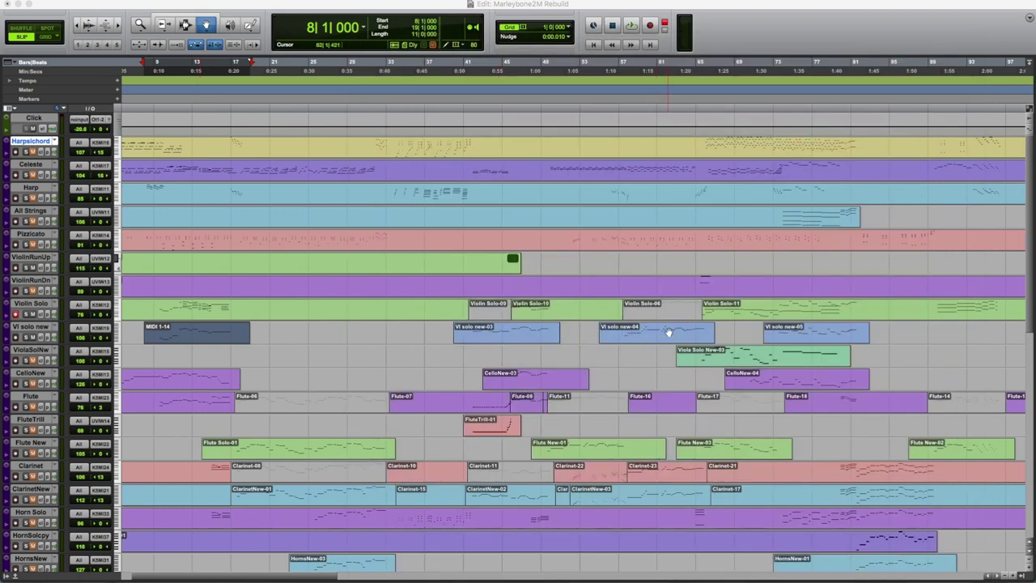
Play the solo violin passage from bar 8, stop playback, and select the Violin Solo track
key(space)
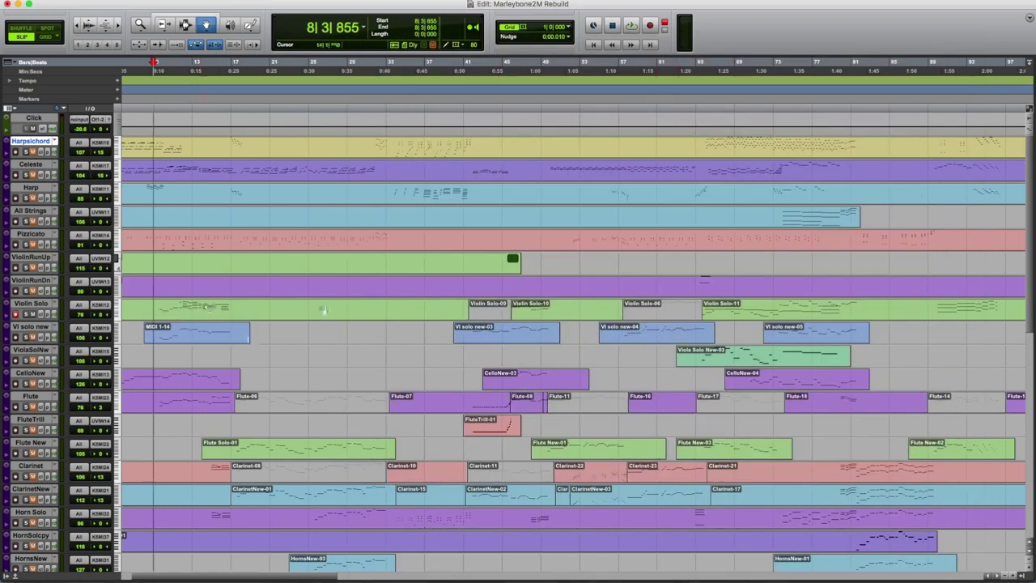
key(space)
click(150, 317)
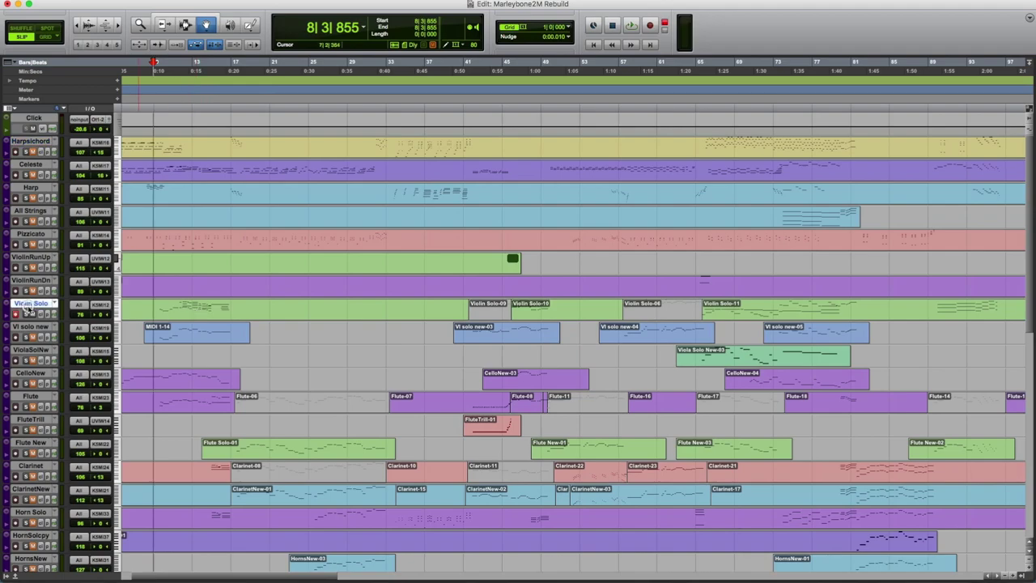
Open the Violin Solo clip in the MIDI Editor, place the playback position at bar 9 to review its notes, and close the editor
double_click(210, 317)
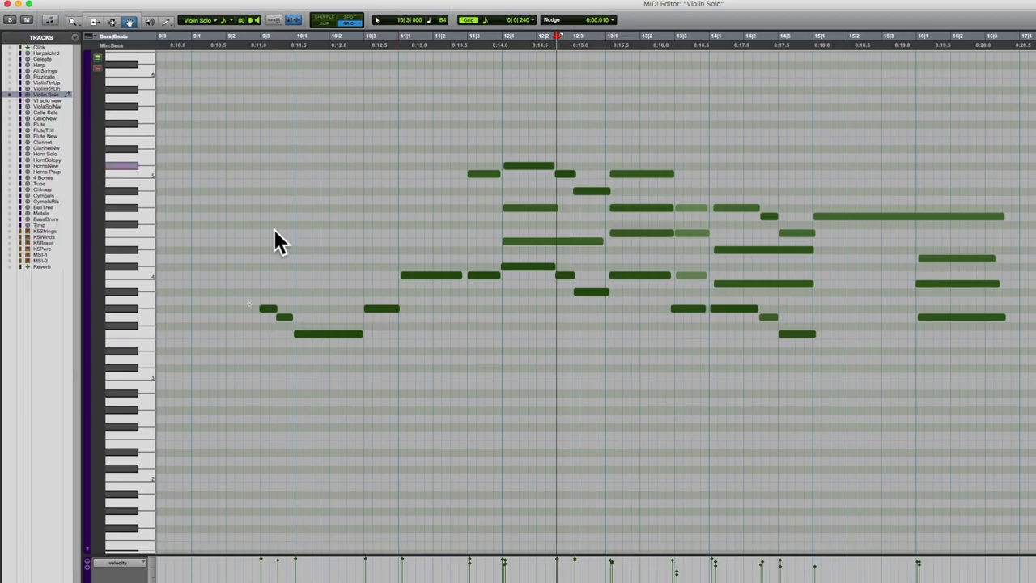
scroll(510, 133, right, 3)
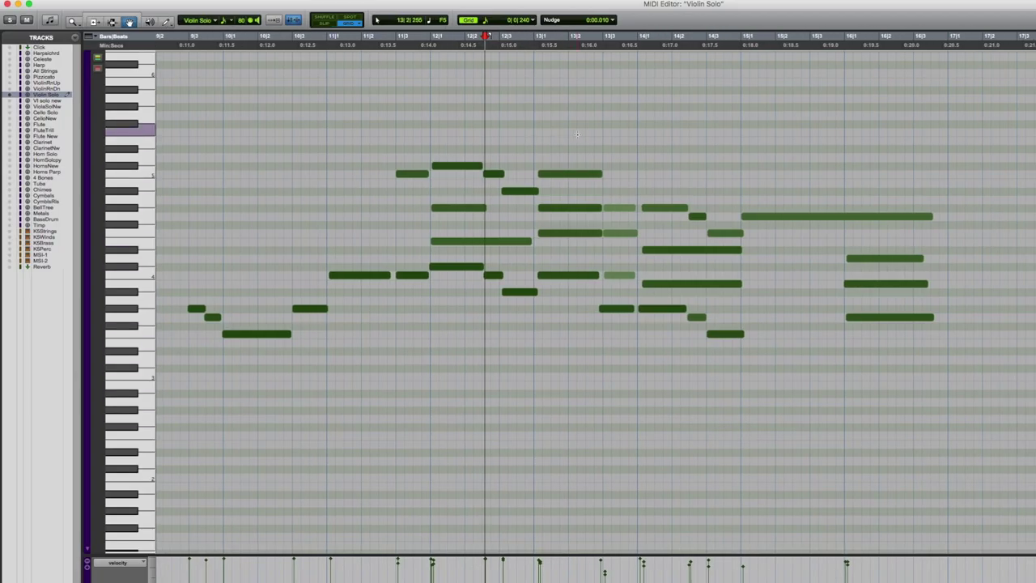
click(180, 36)
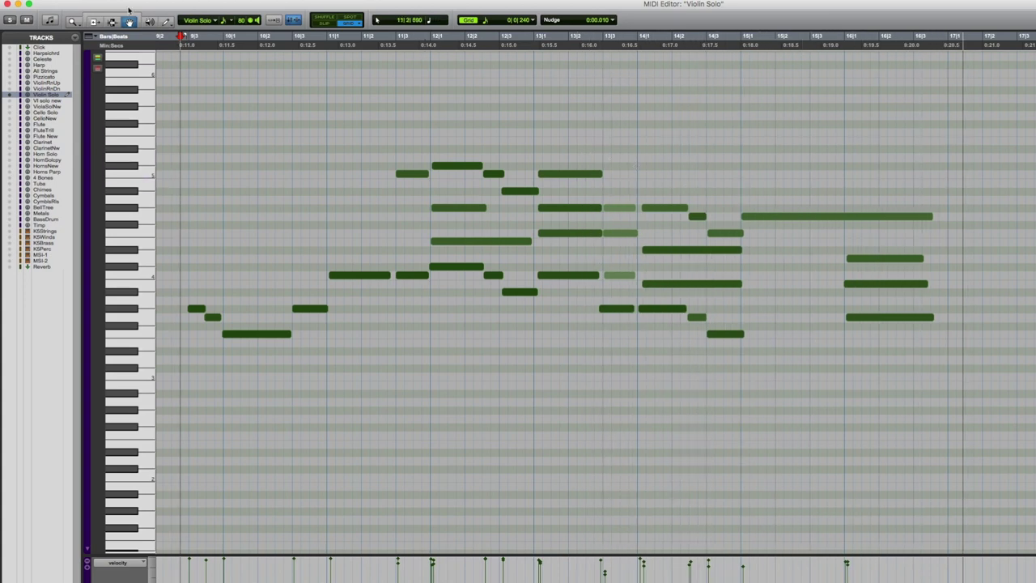
click(7, 4)
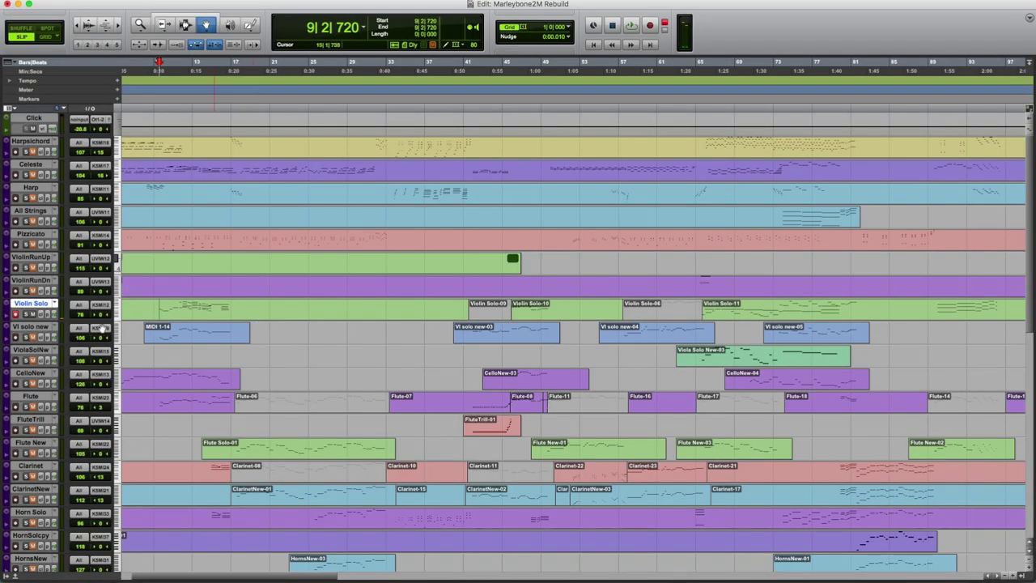
Select the MIDI 1-14 clip and list the LA Scoring Strings instruments in the K5Strings Kontakt window
click(194, 334)
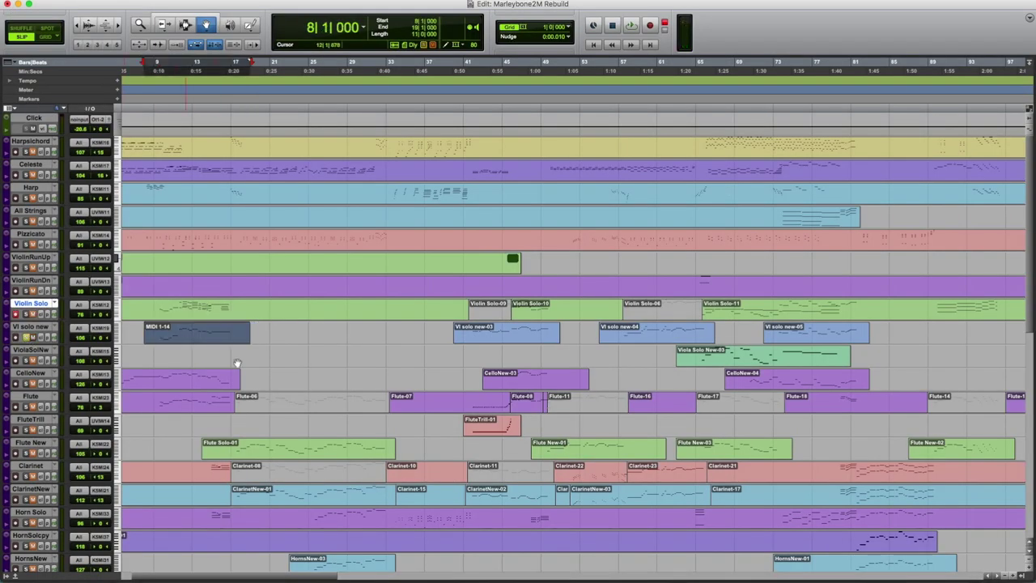
key(ctrl+alt+super+w)
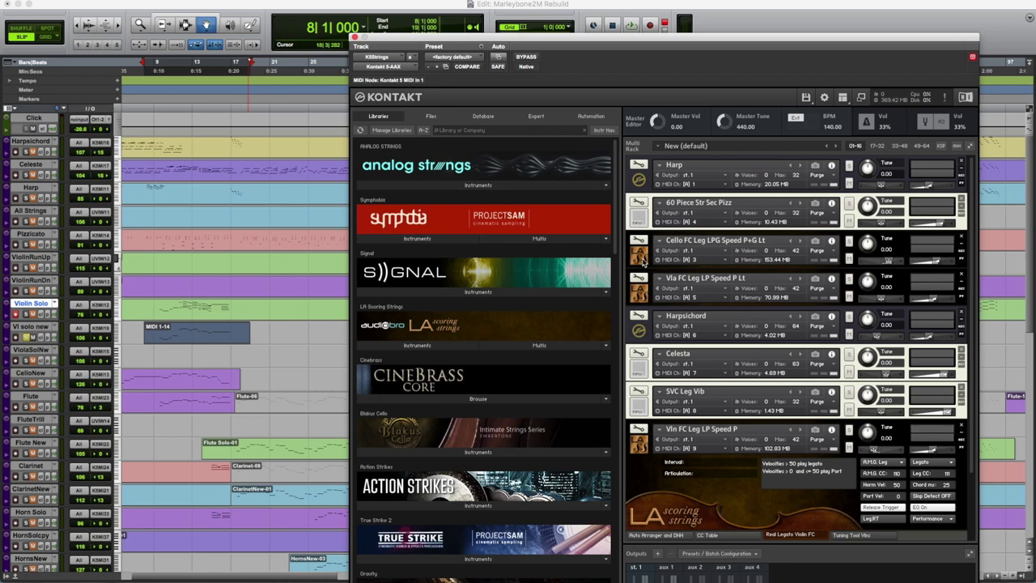
click(447, 353)
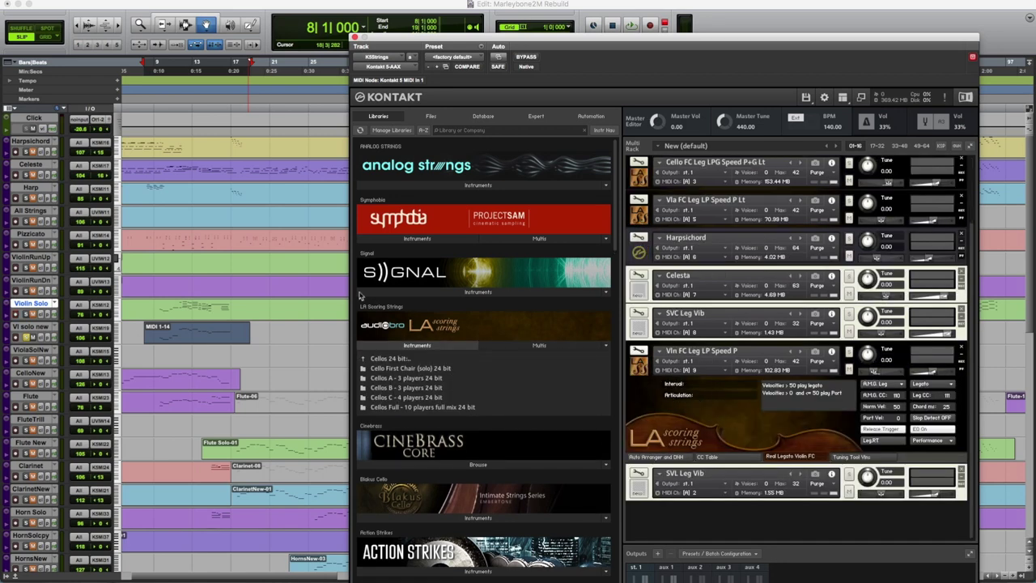
Play the VI solo new part from bar 8, stop playback, and close the K5Strings Kontakt window
click(152, 111)
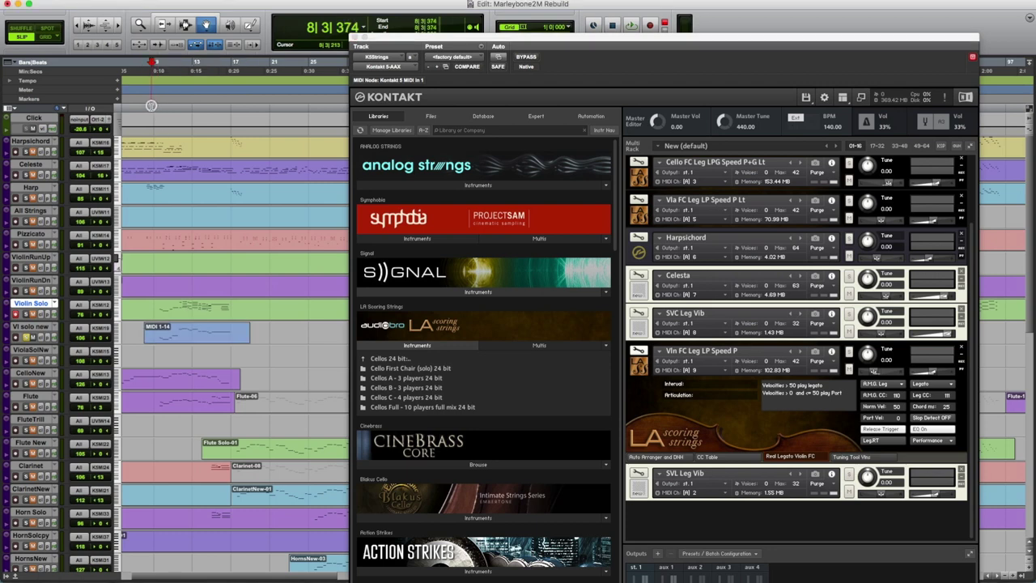
key(space)
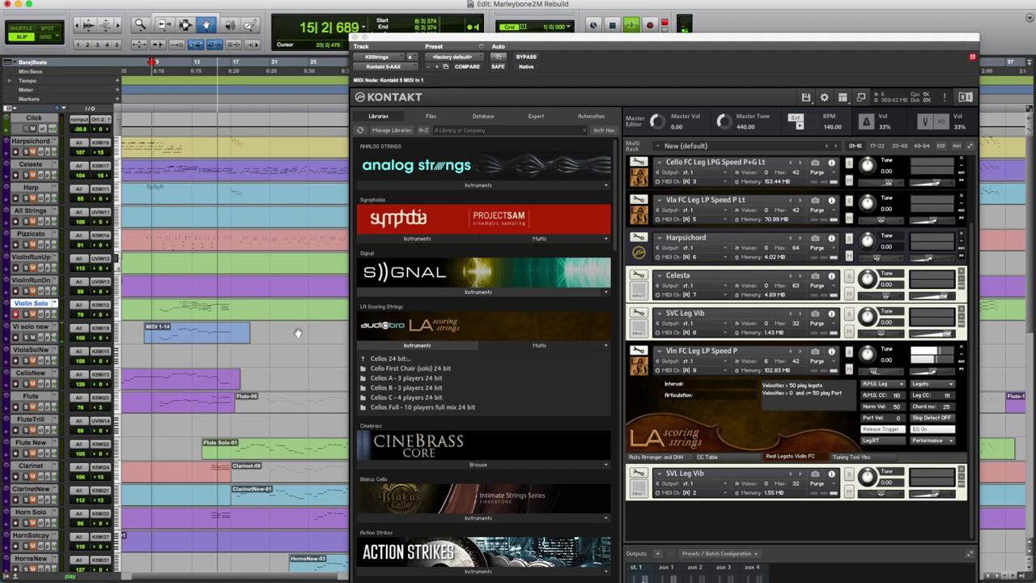
key(space)
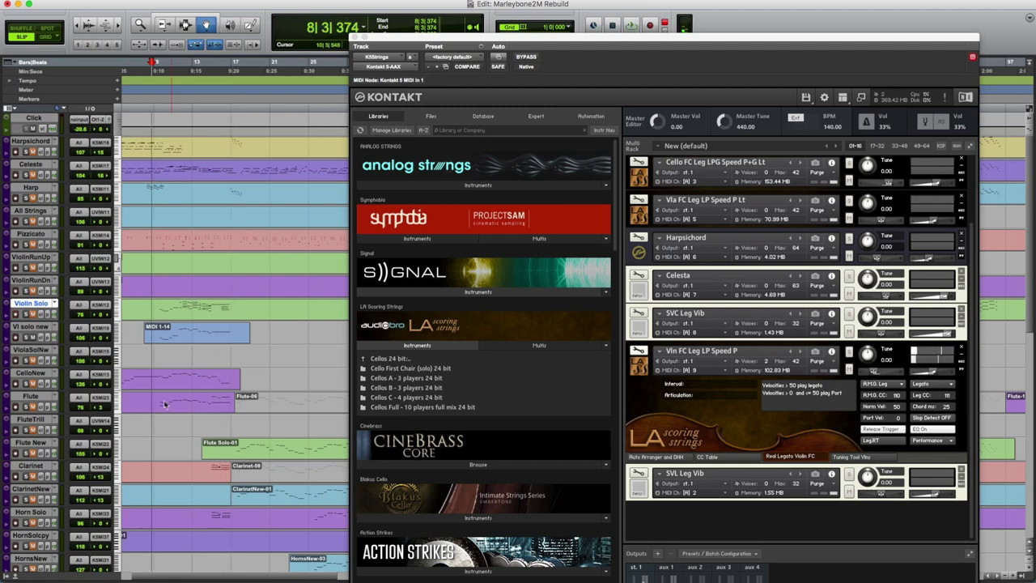
key(super+alt+w)
Play the Violin Solo part from bar 8 with VI solo new muted, and stop playback
click(188, 307)
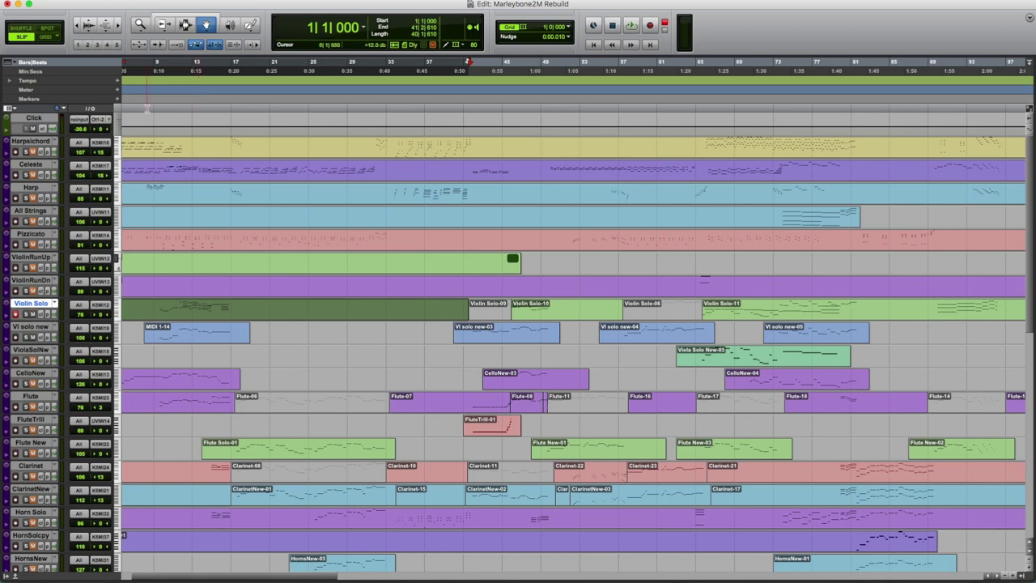
click(152, 97)
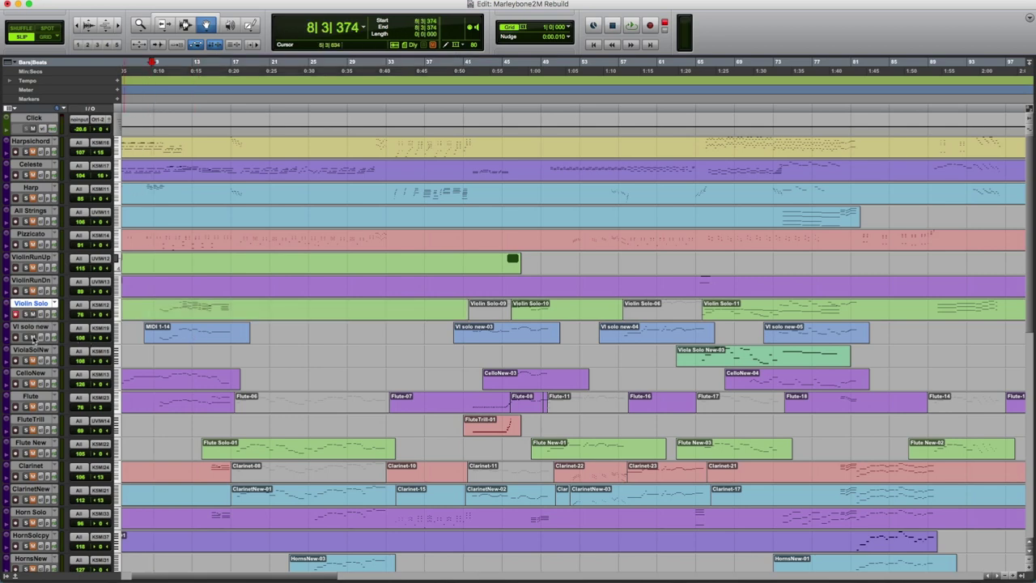
key(space)
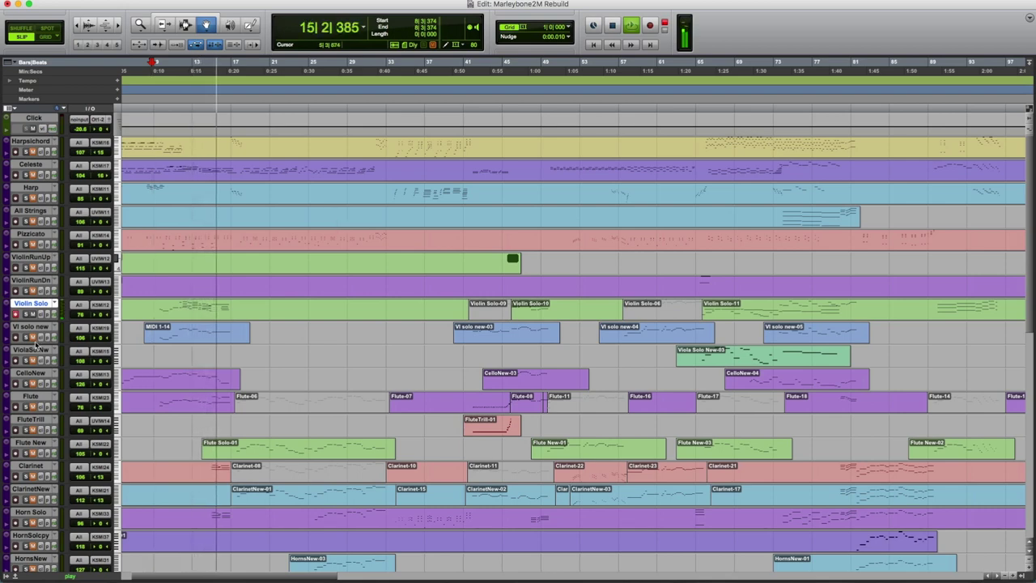
key(space)
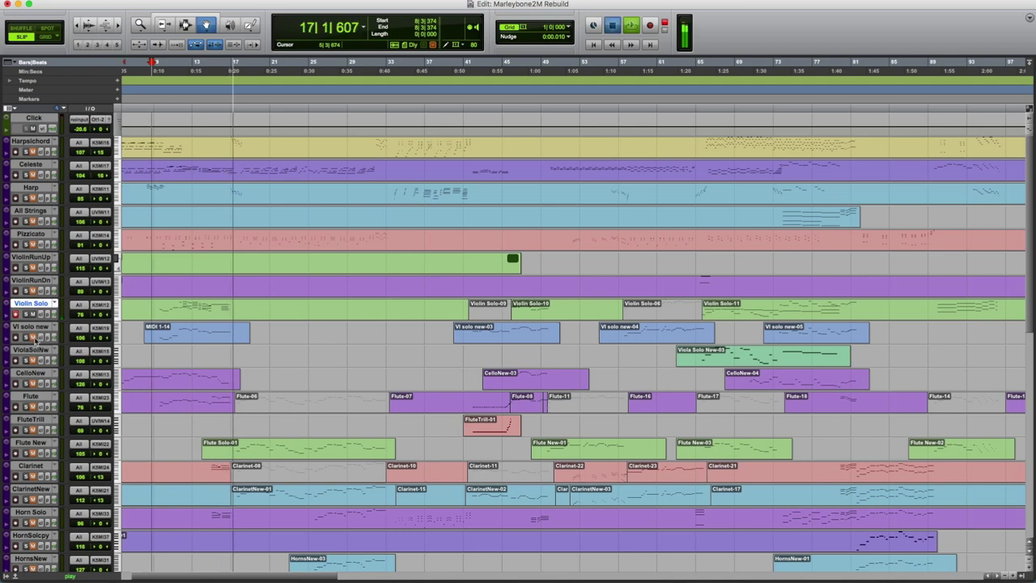
Play the Violin Solo and VI solo new parts together from bar 8, and stop playback
click(152, 108)
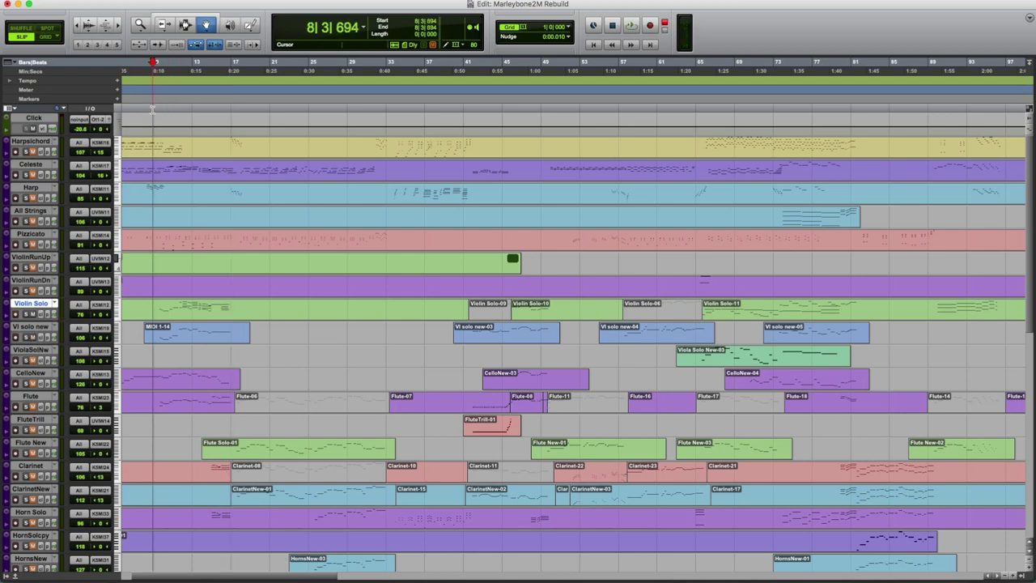
key(space)
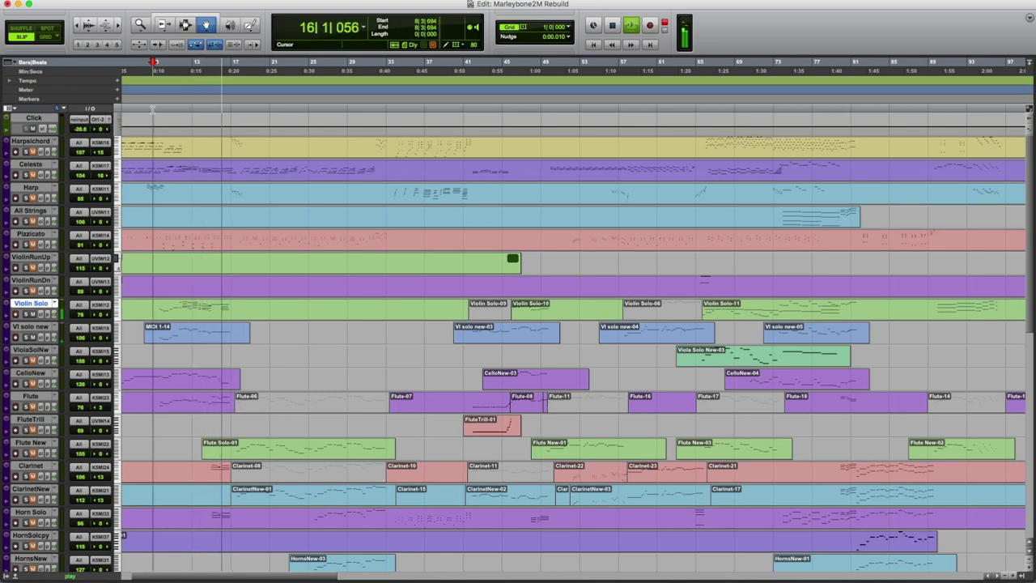
key(space)
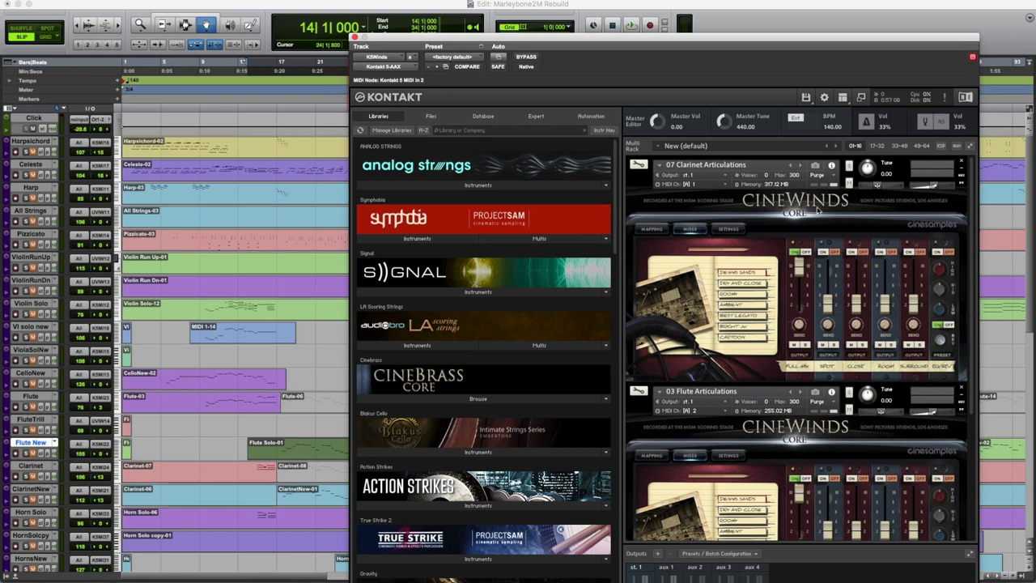
Show the CineWinds_Core instrument files in the K5Winds Kontakt window and audition its flute through the Flute New track
click(431, 115)
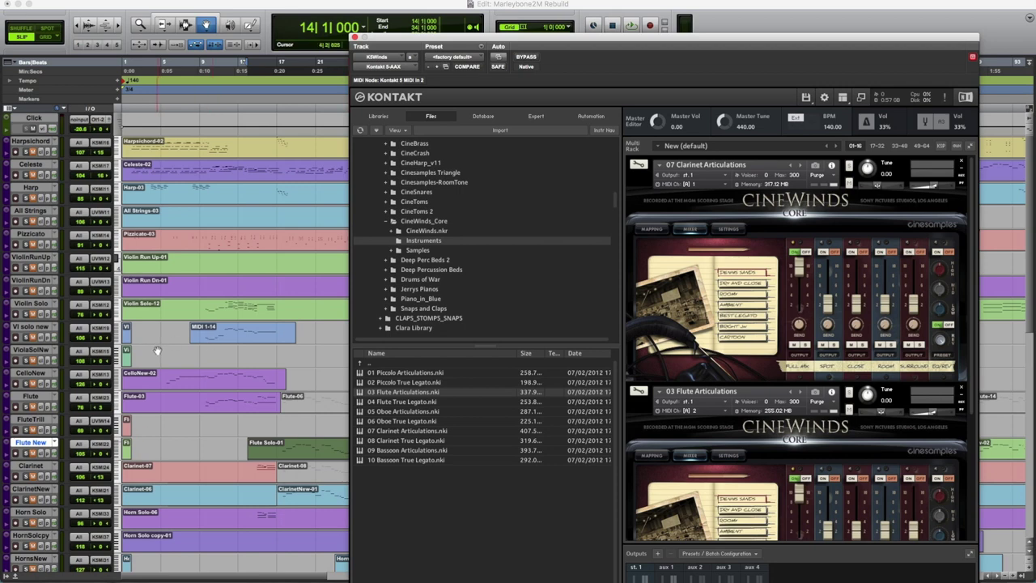
click(31, 456)
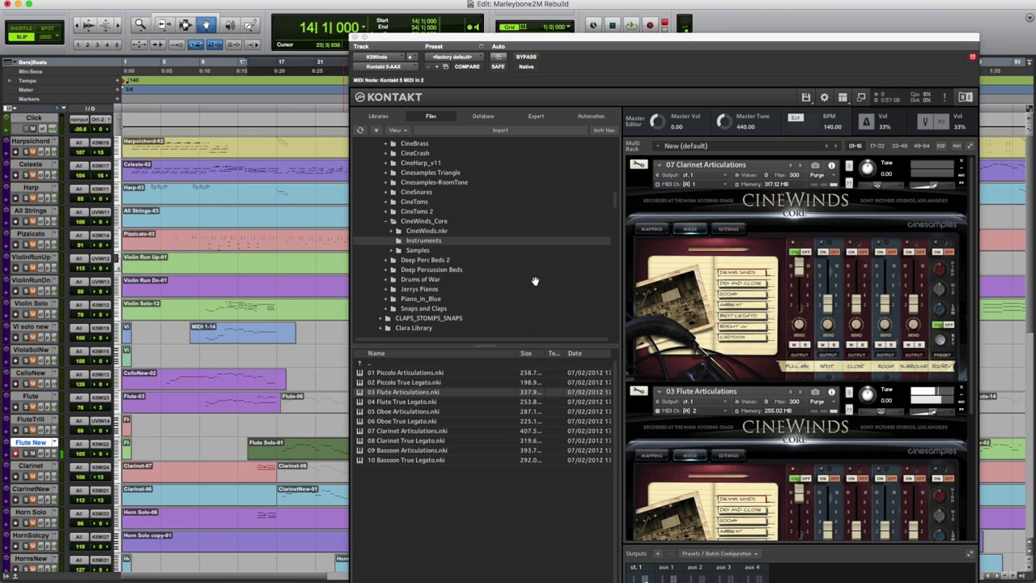
click(642, 182)
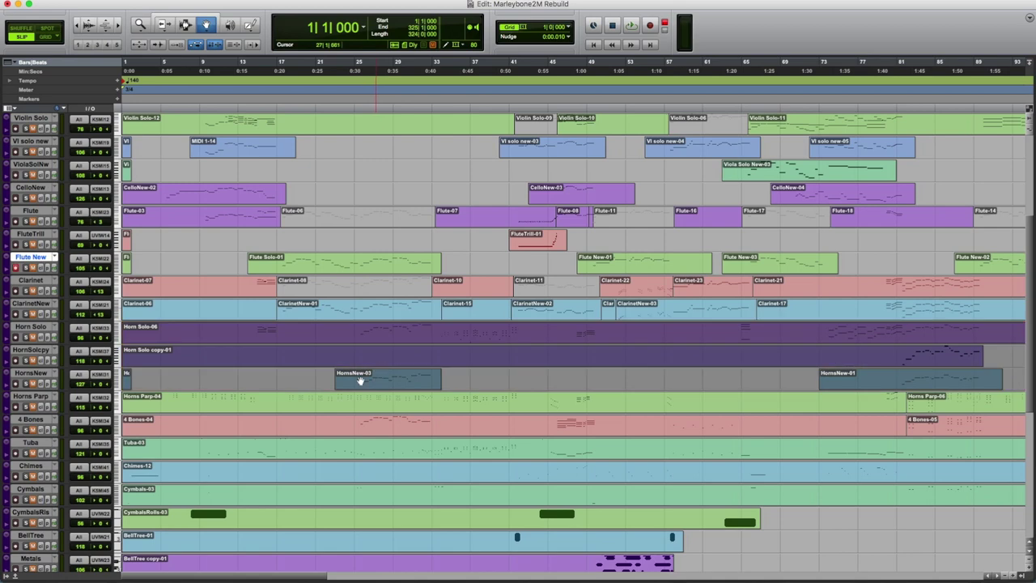
Select the Horn Solo track, play its part from bar 14, and stop playback
click(365, 407)
click(31, 326)
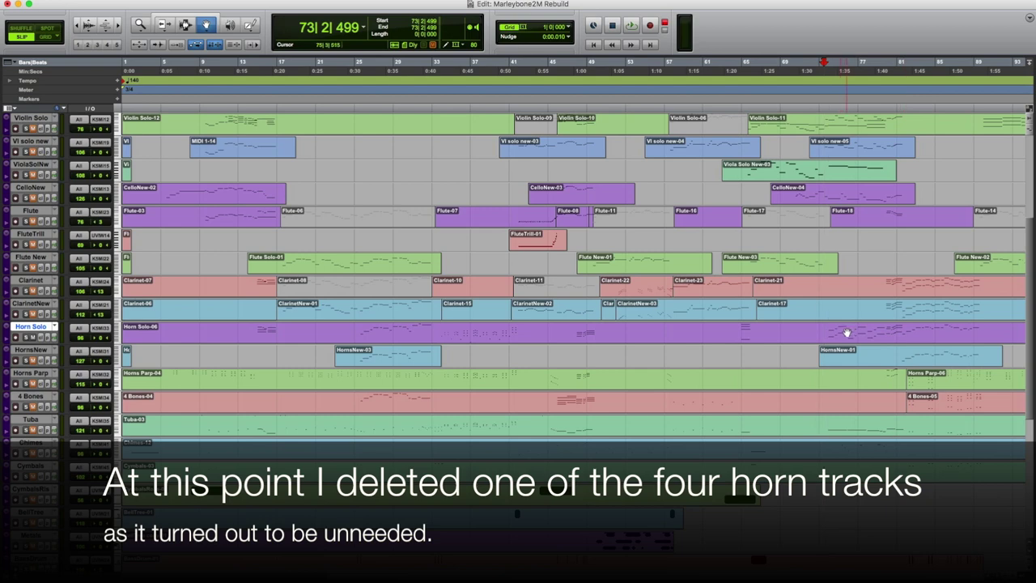
click(250, 106)
click(252, 106)
key(space)
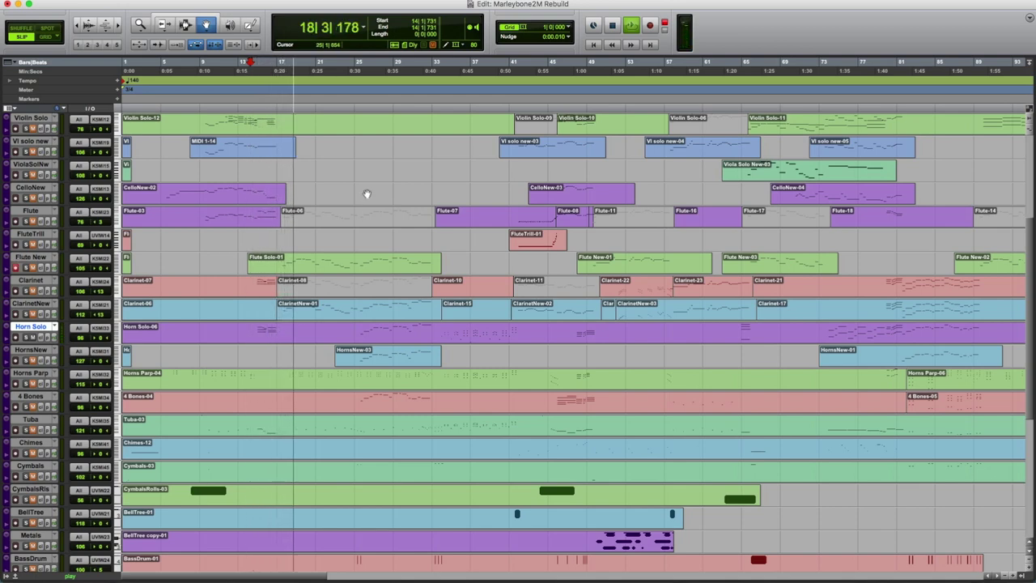
key(space)
Play the Horn Solo part from bar 25, and audition the HornsNew part over the same passage
click(368, 123)
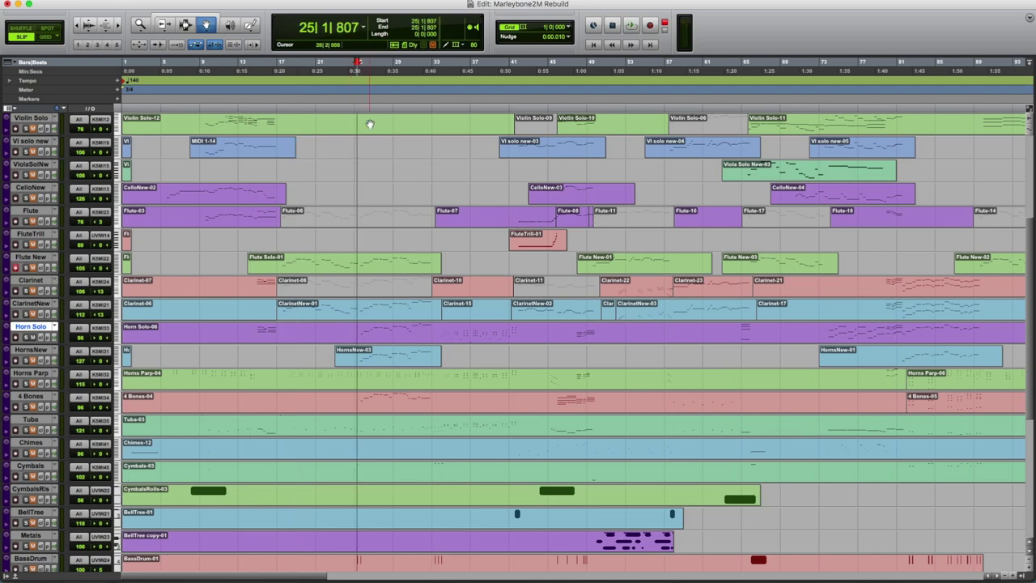
key(space)
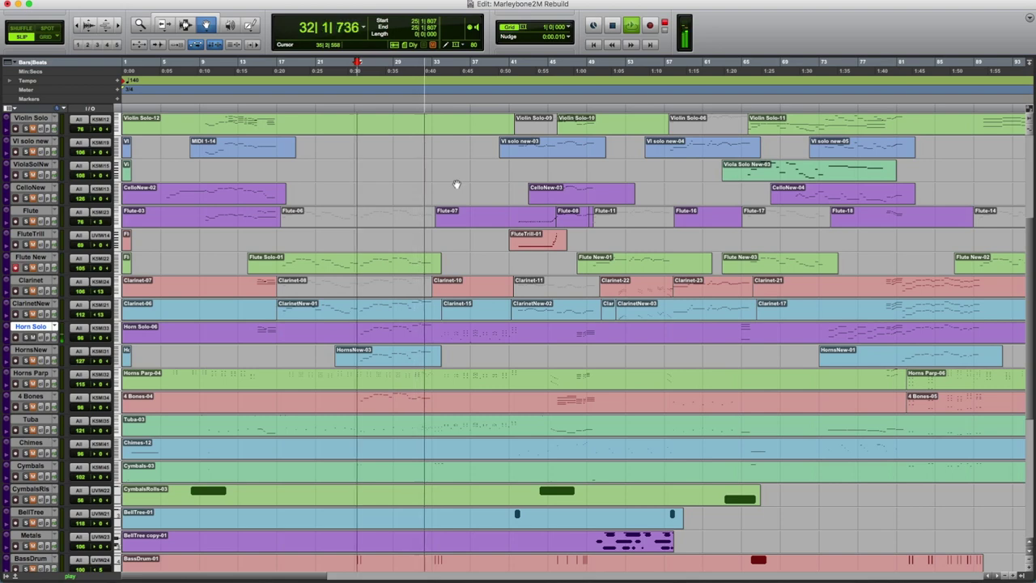
key(space)
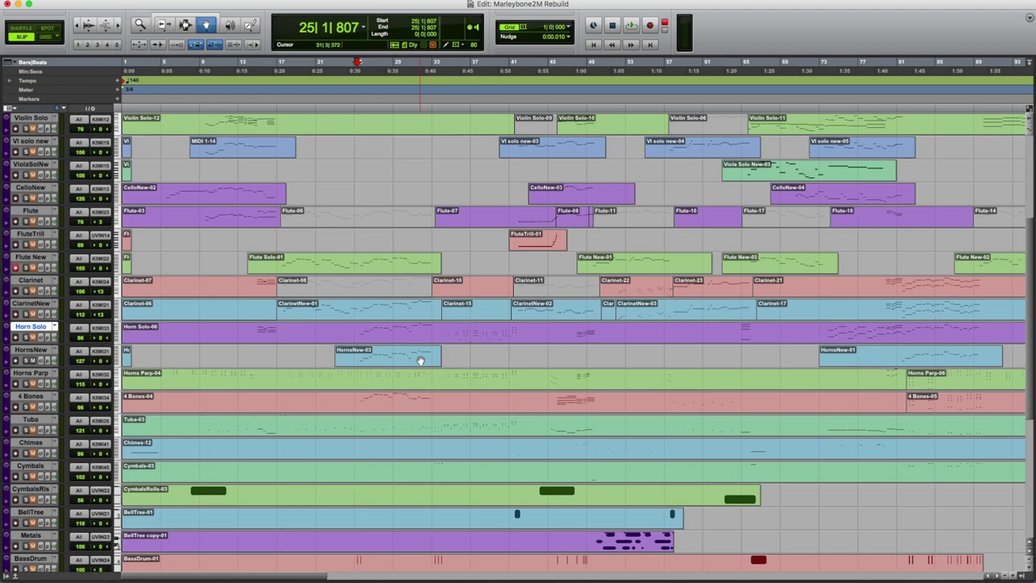
key(space)
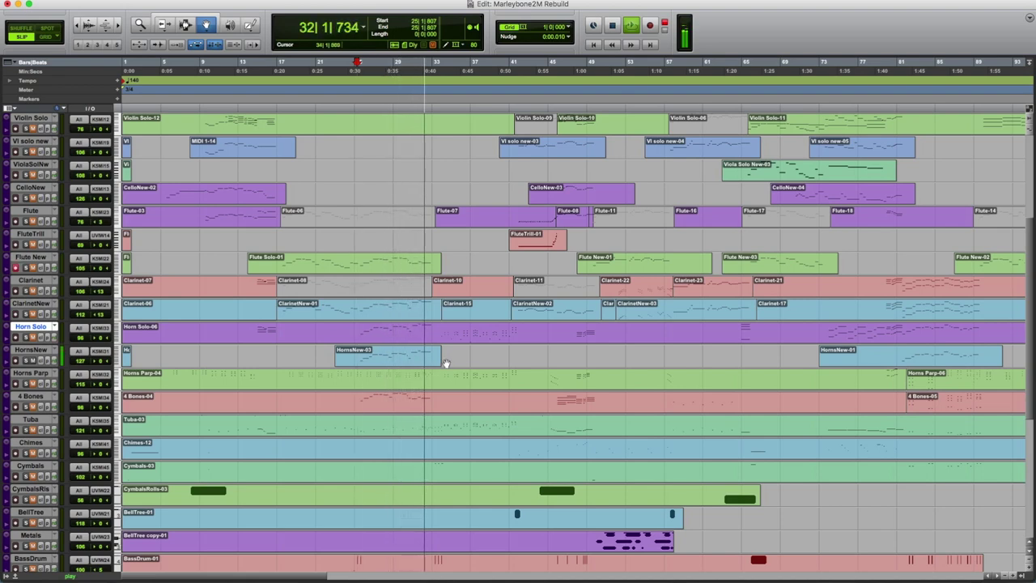
key(space)
Select the Horns Parp track, play its part from bar 5, and stop playback
click(162, 378)
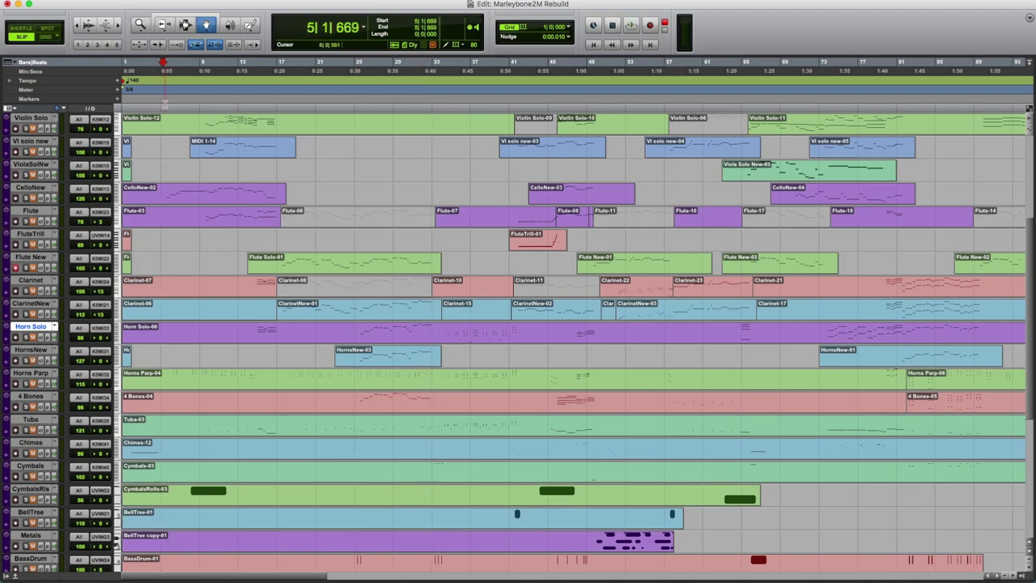
click(47, 375)
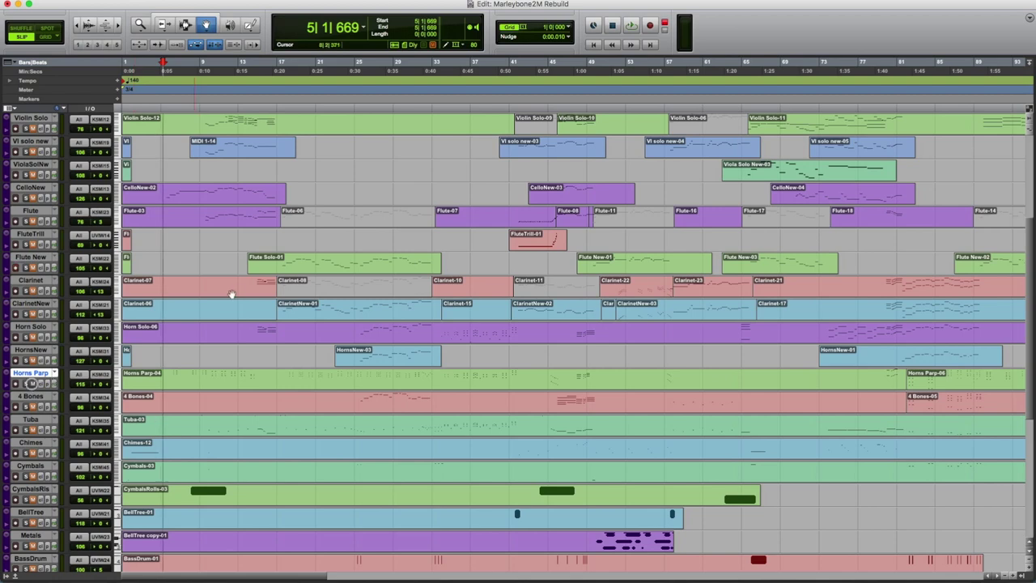
key(space)
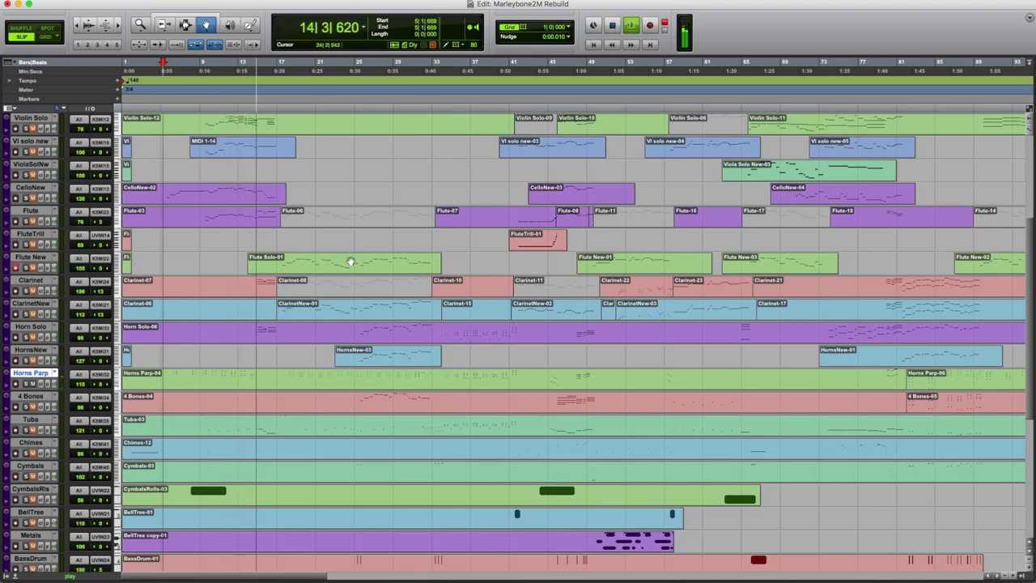
key(space)
Play the Tuba part from bar 9, stop playback, and select the Tuba track
click(200, 403)
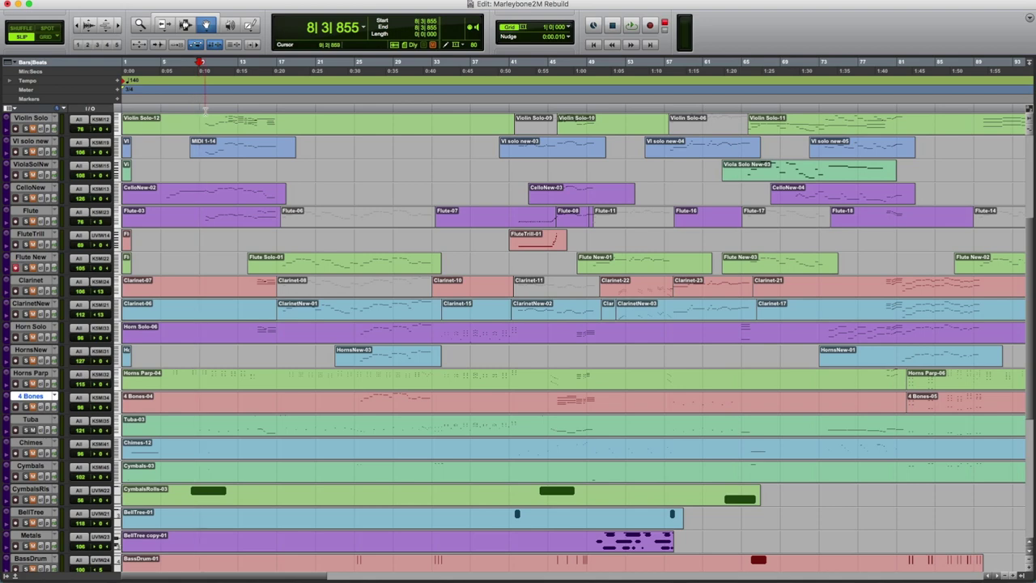
click(207, 106)
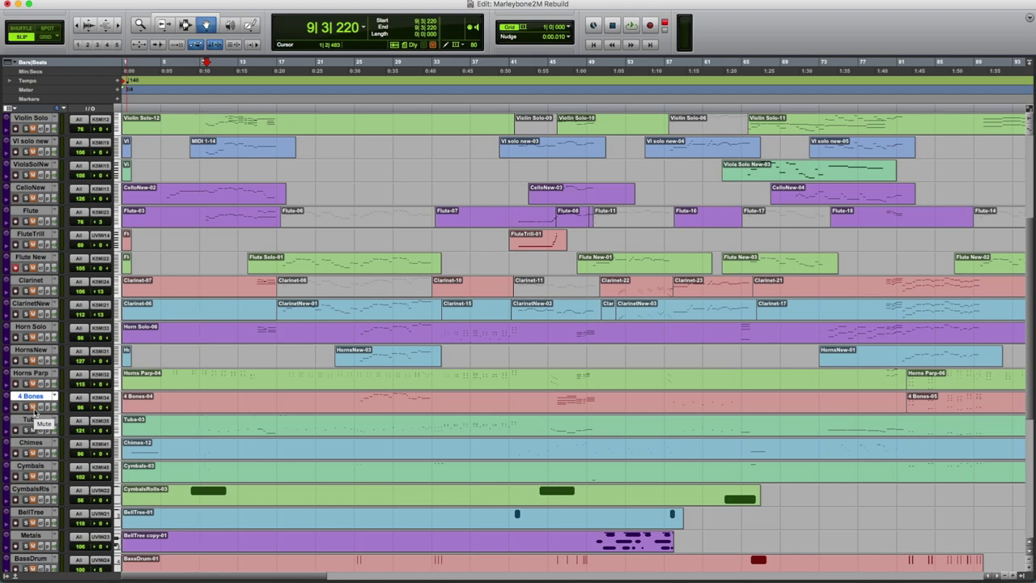
key(space)
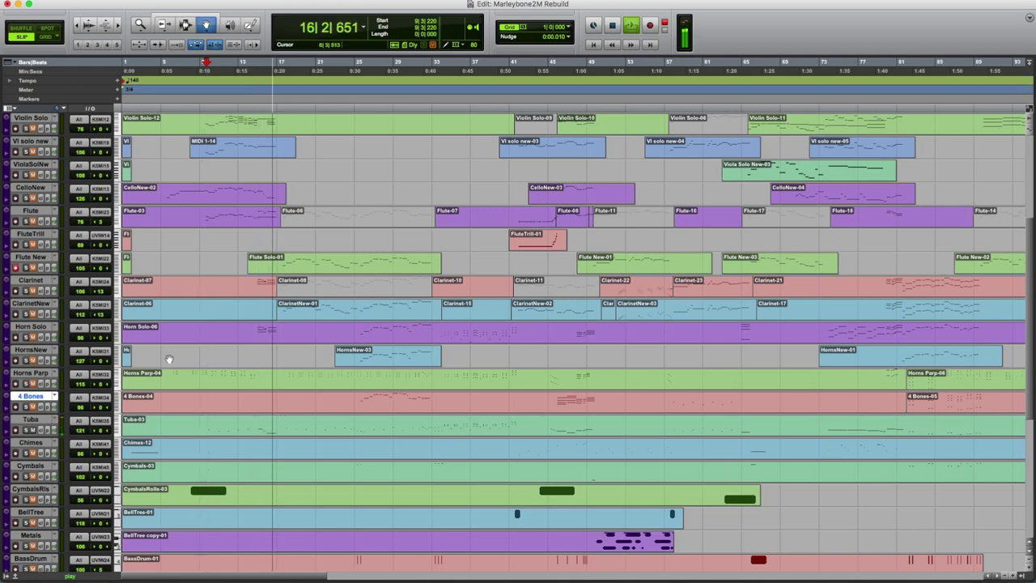
key(space)
click(40, 420)
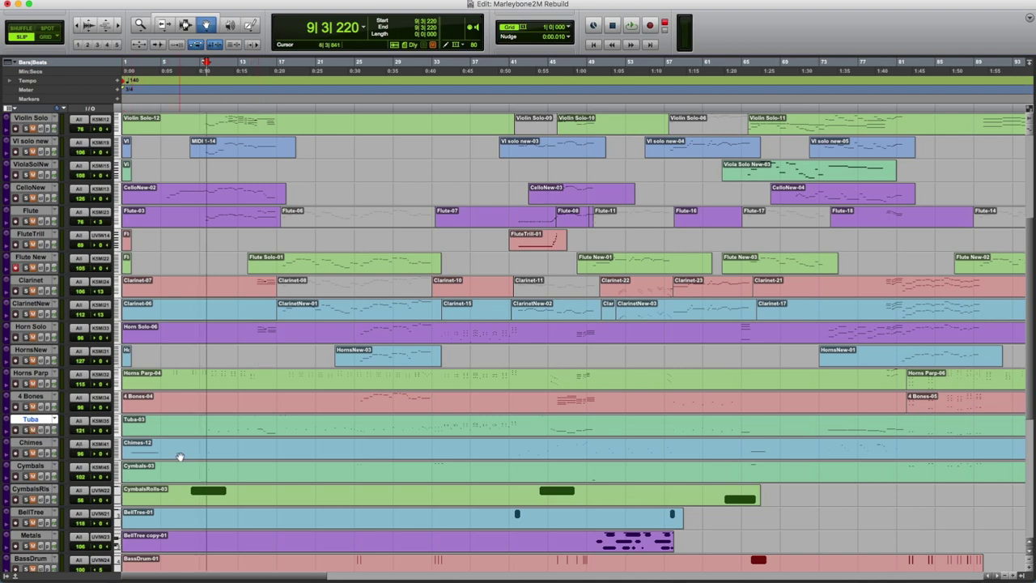
Play the Chimes part from bar 73 and stop playback
scroll(181, 456, down, 5)
scroll(180, 456, down, 2)
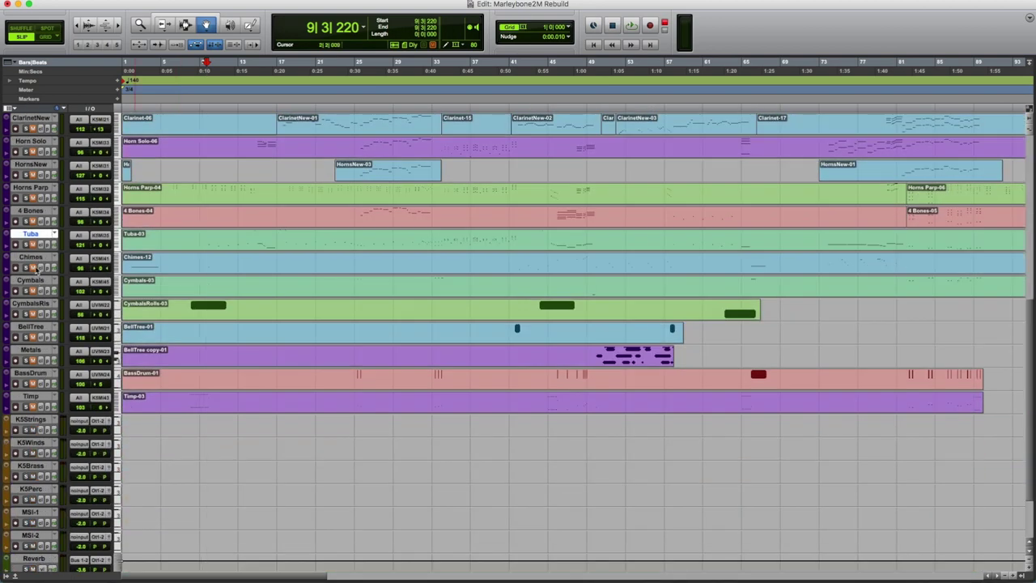
click(828, 138)
key(space)
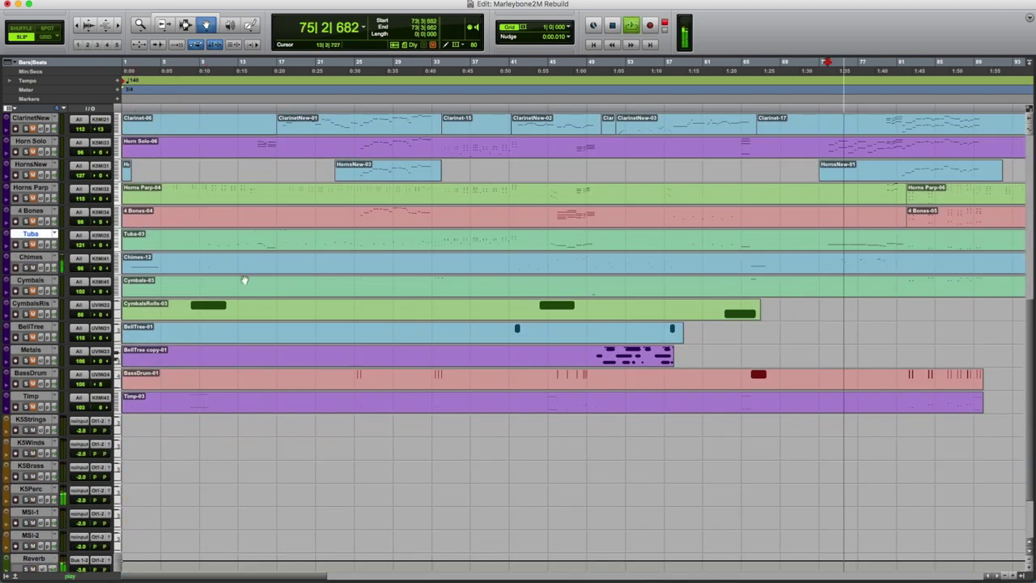
key(space)
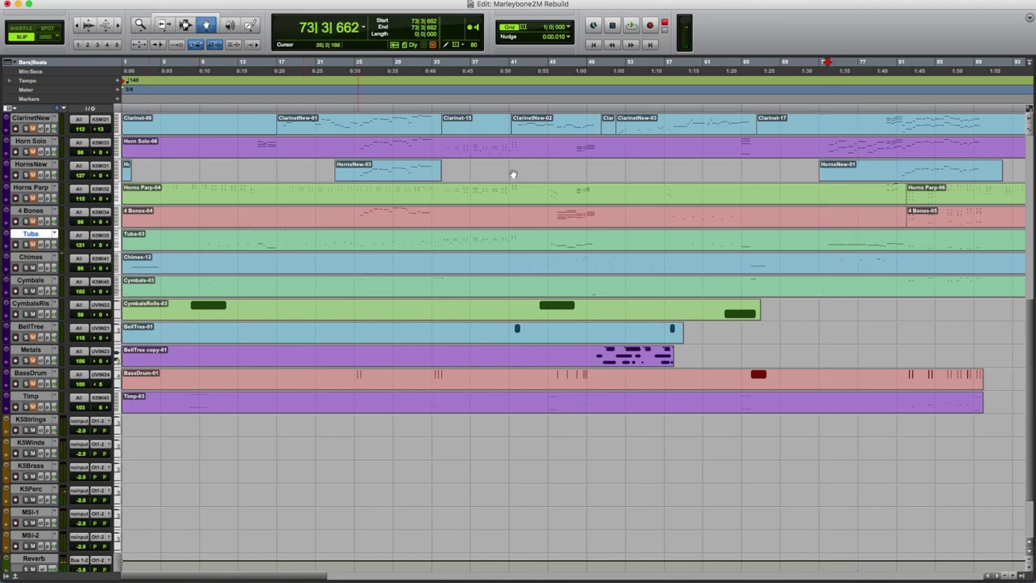
Audition the cymbal rolls from bar 7, select the Cymbals track, and play the BellTree part from bar 41
click(188, 109)
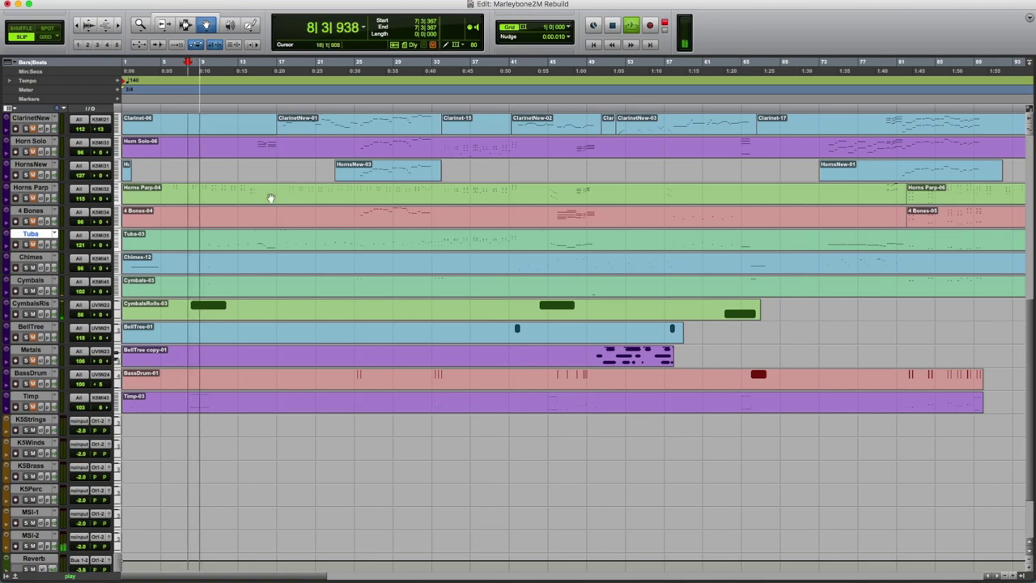
click(52, 280)
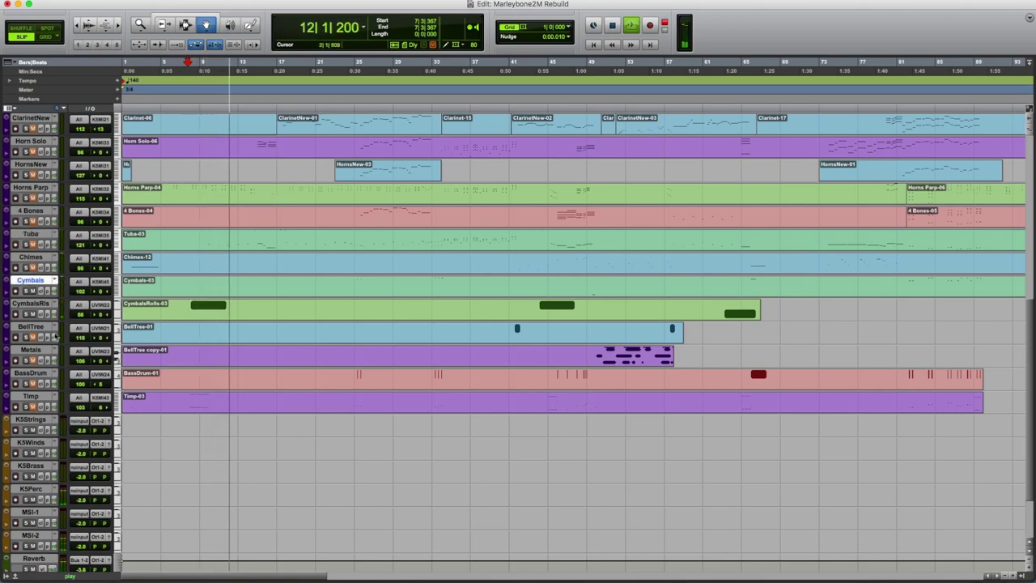
click(514, 109)
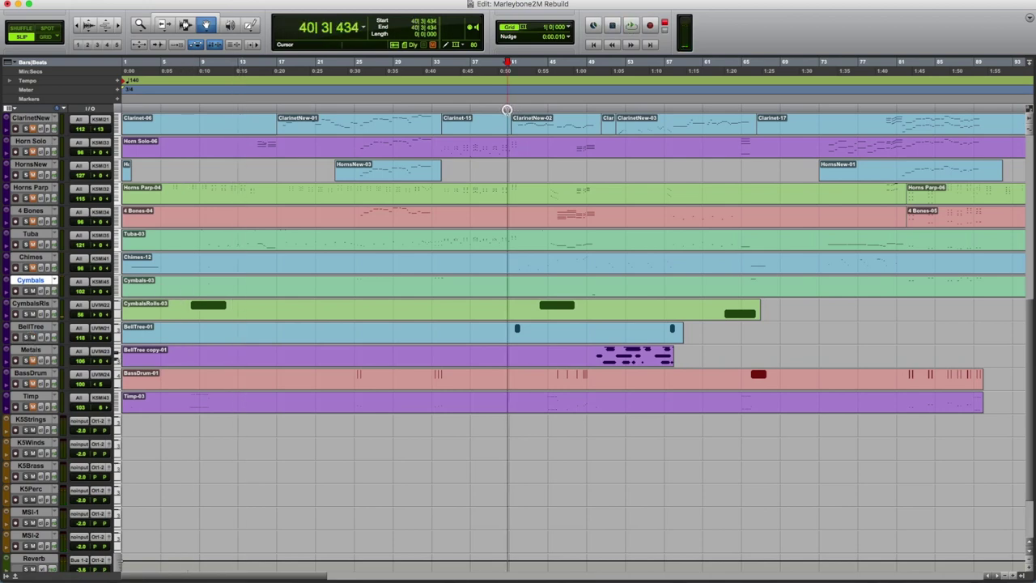
key(space)
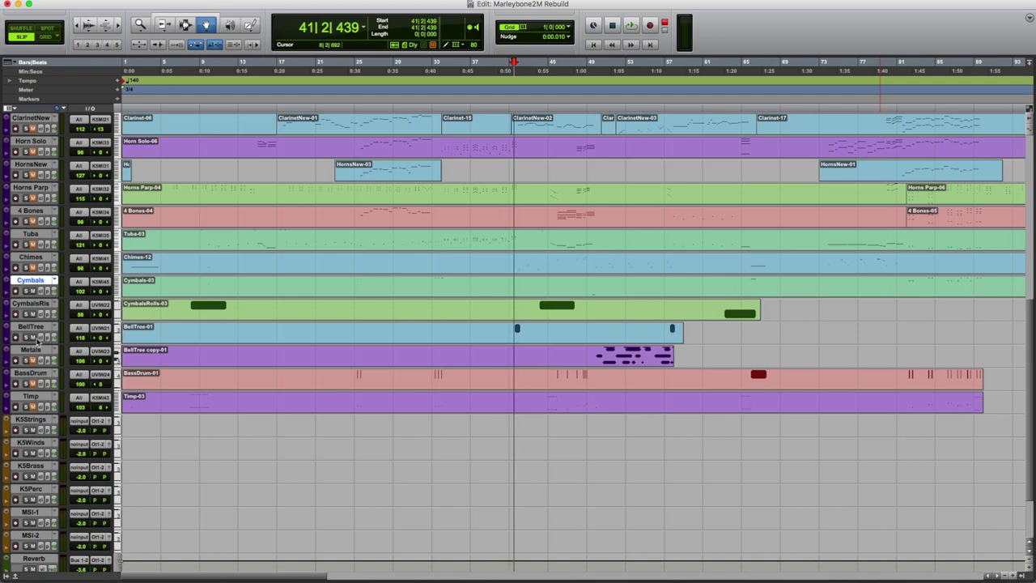
key(space)
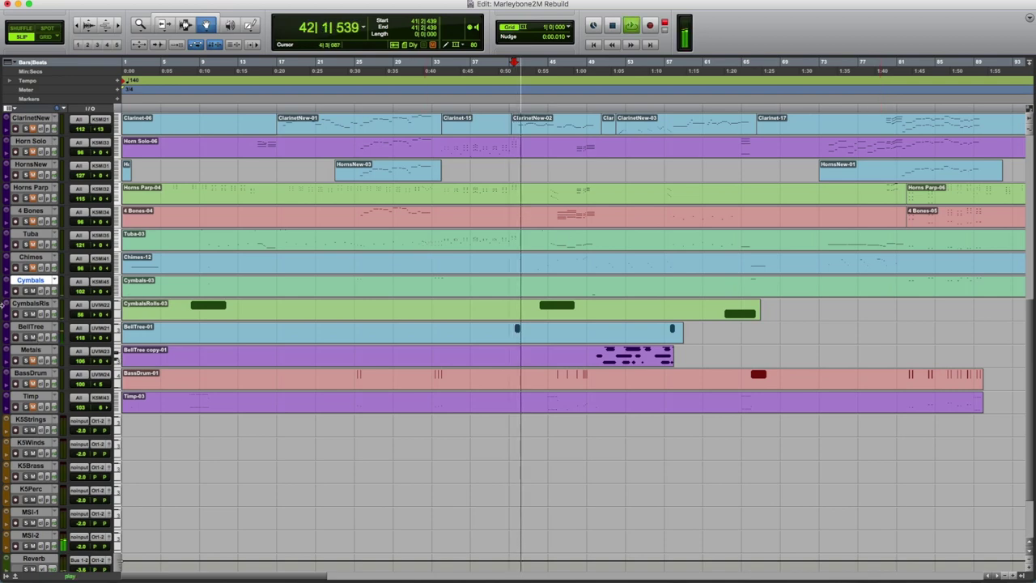
key(space)
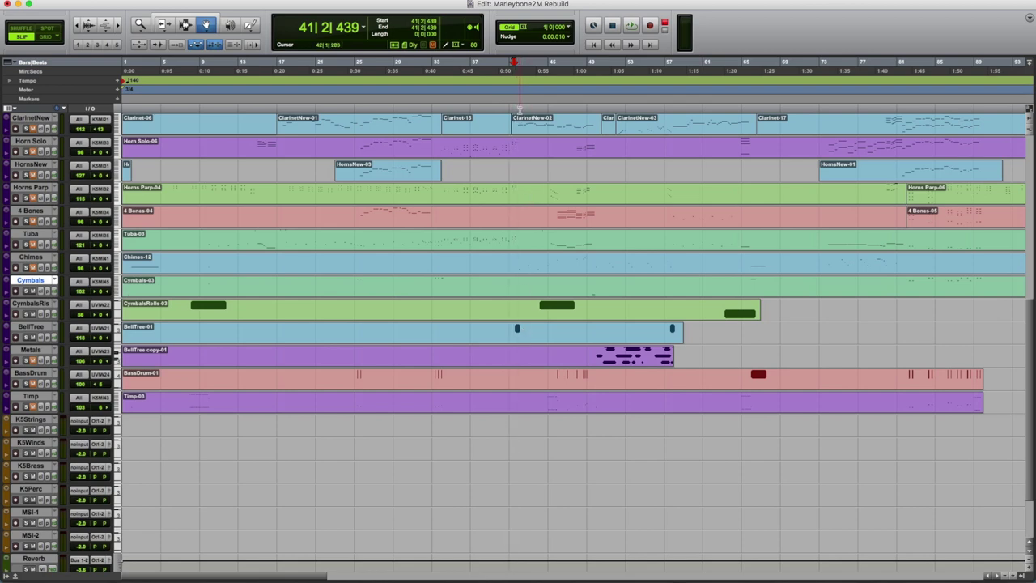
Play the arrangement from bar 46 with the Metals track selected, and review the BellTree copy-01 notes in the MIDI Editor before closing it
click(564, 357)
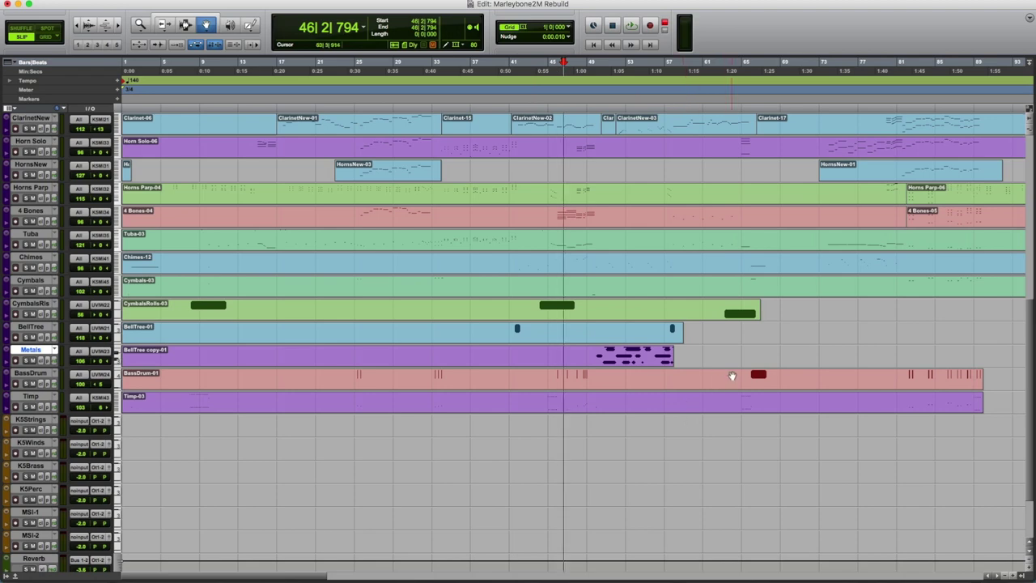
key(space)
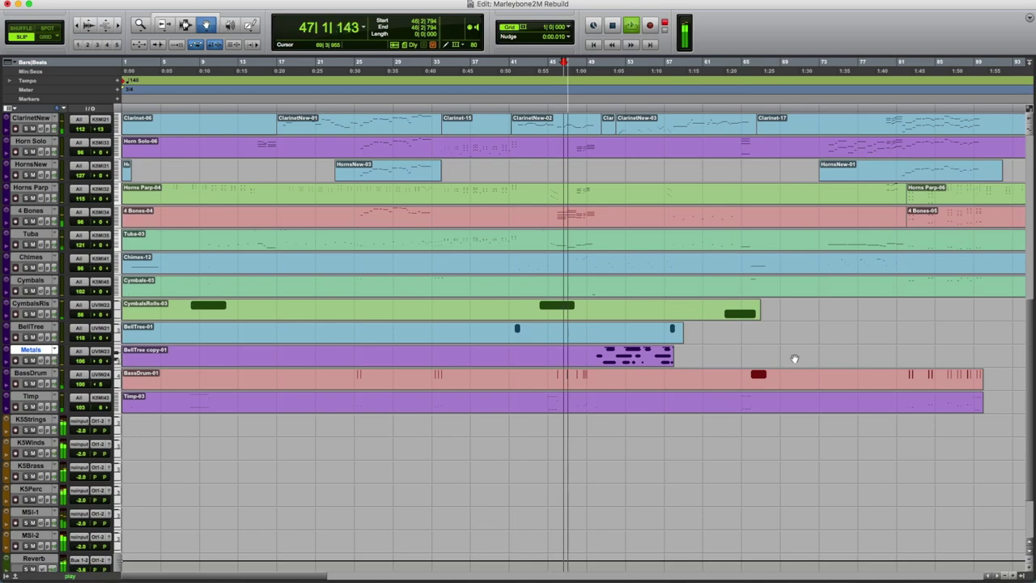
double_click(638, 356)
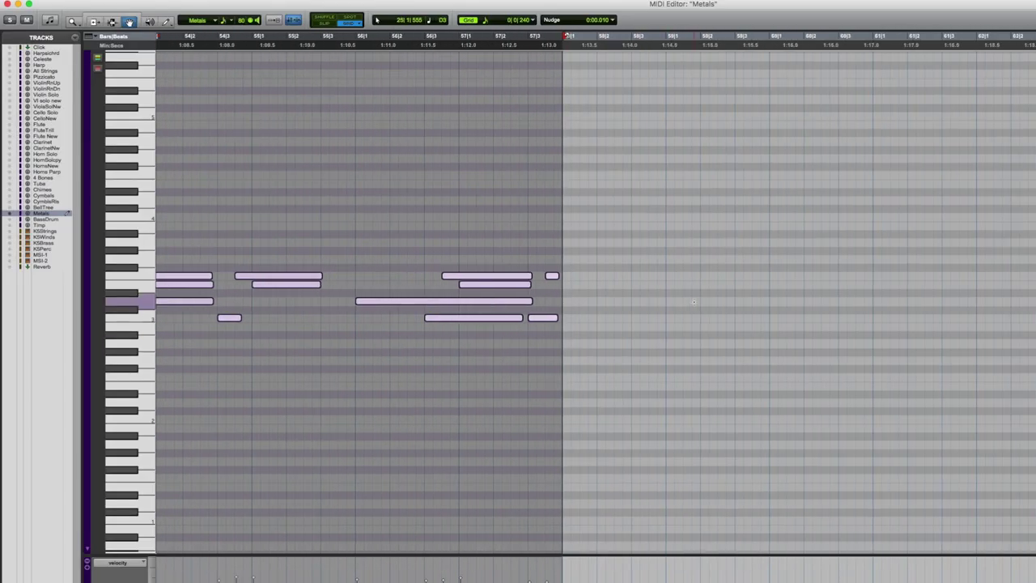
scroll(697, 301, left, 8)
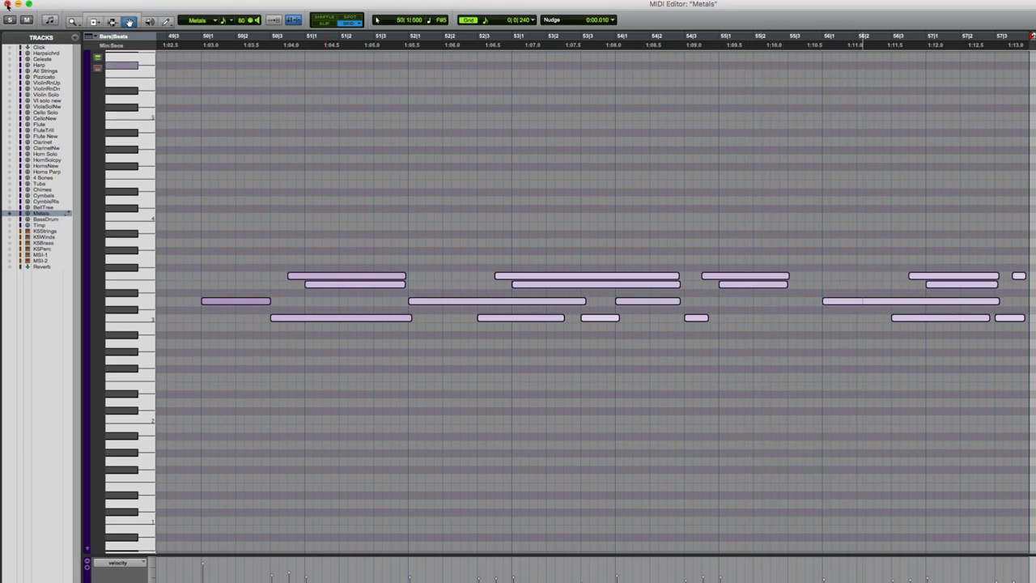
click(7, 4)
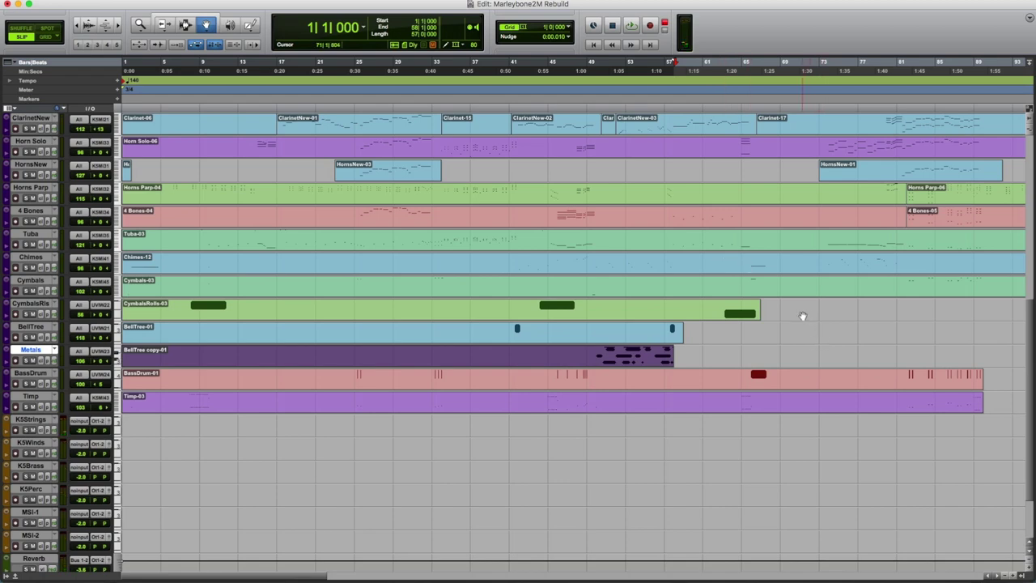
Unmute the Flute New track and play its Flute New-01 clip from bar 48
scroll(669, 267, up, 5)
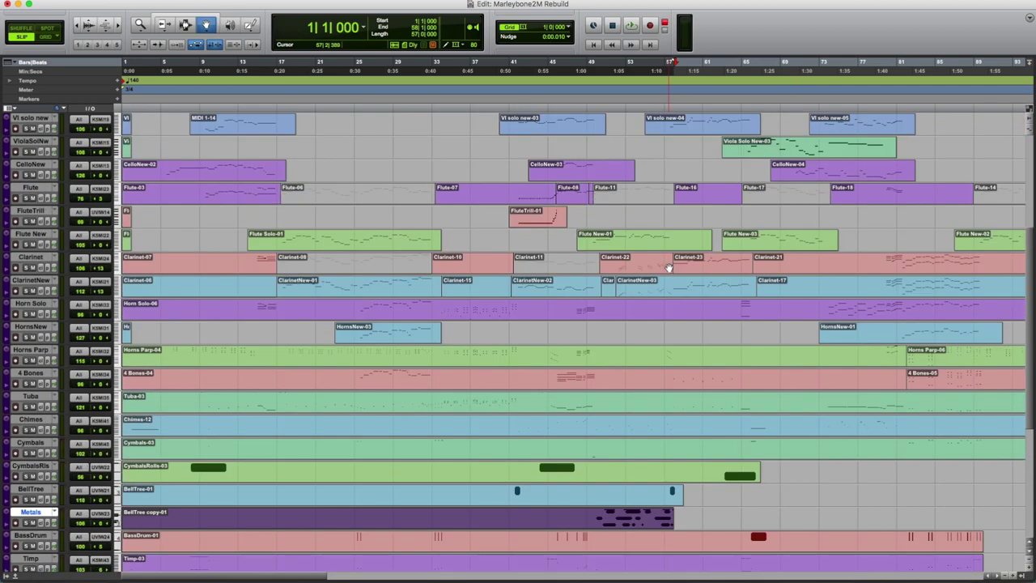
click(623, 243)
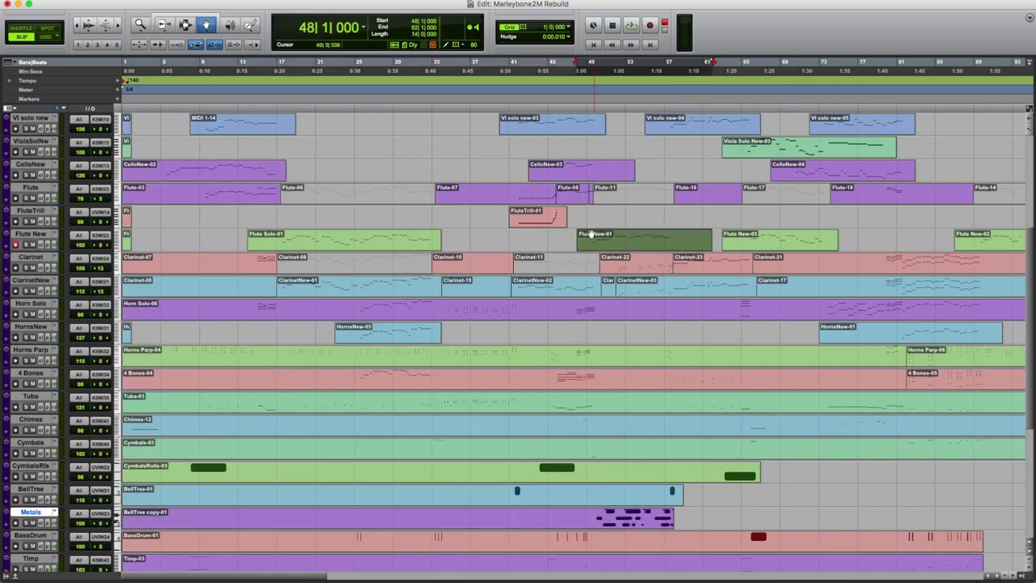
click(30, 245)
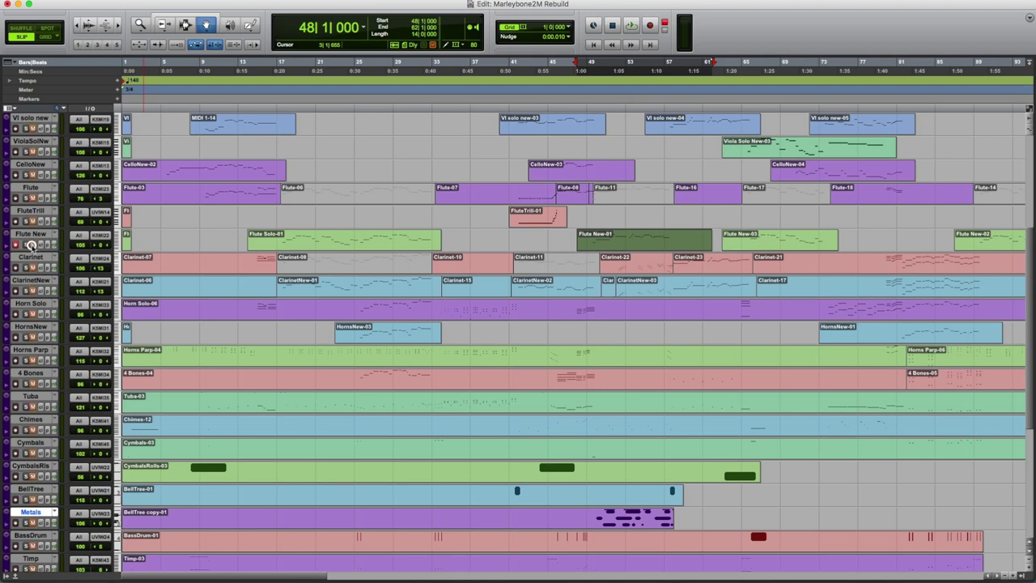
key(space)
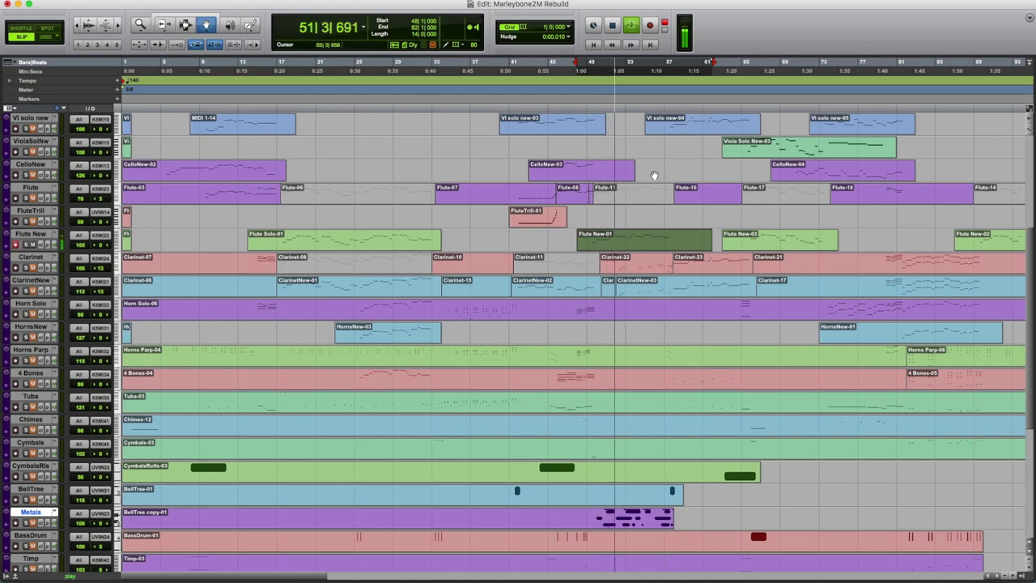
key(space)
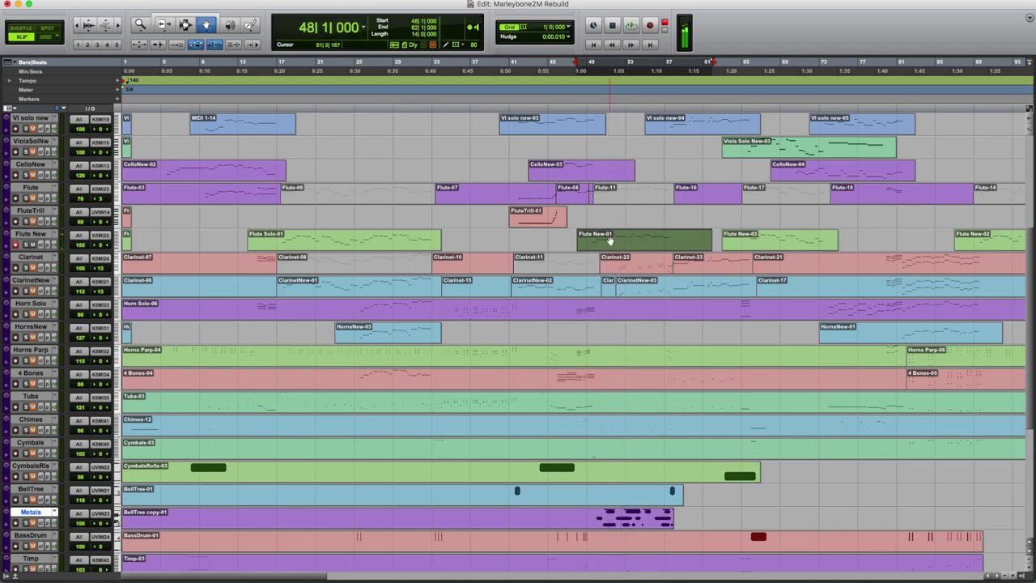
Open the Flute New-01 clip in the MIDI Editor, play through its melody, and close the editor
double_click(606, 239)
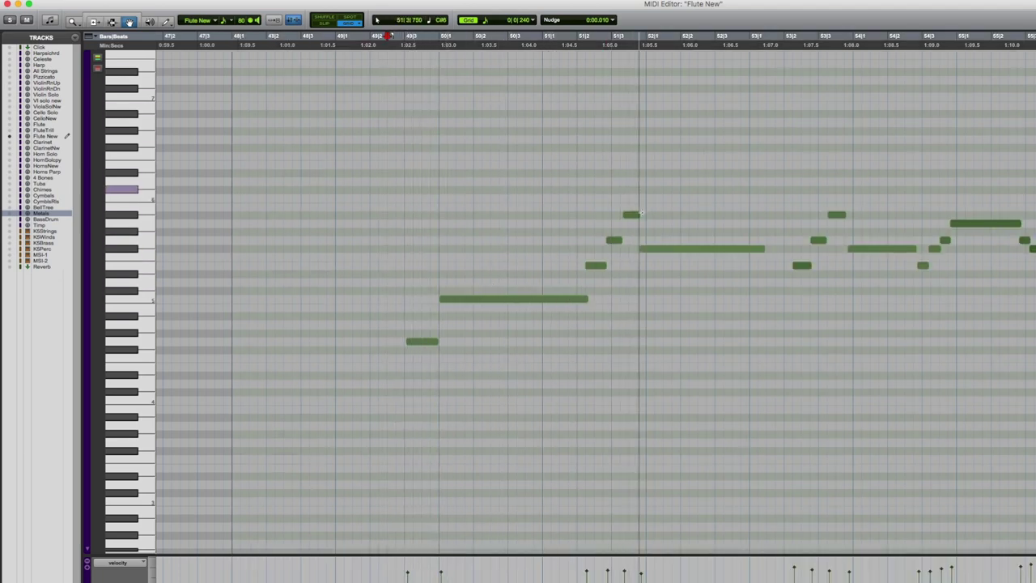
key(space)
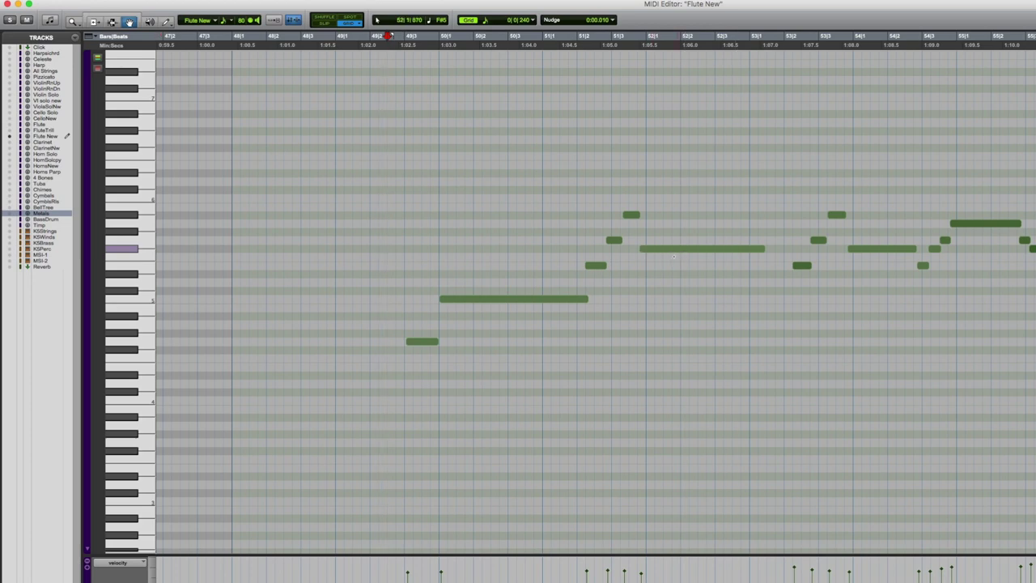
click(629, 37)
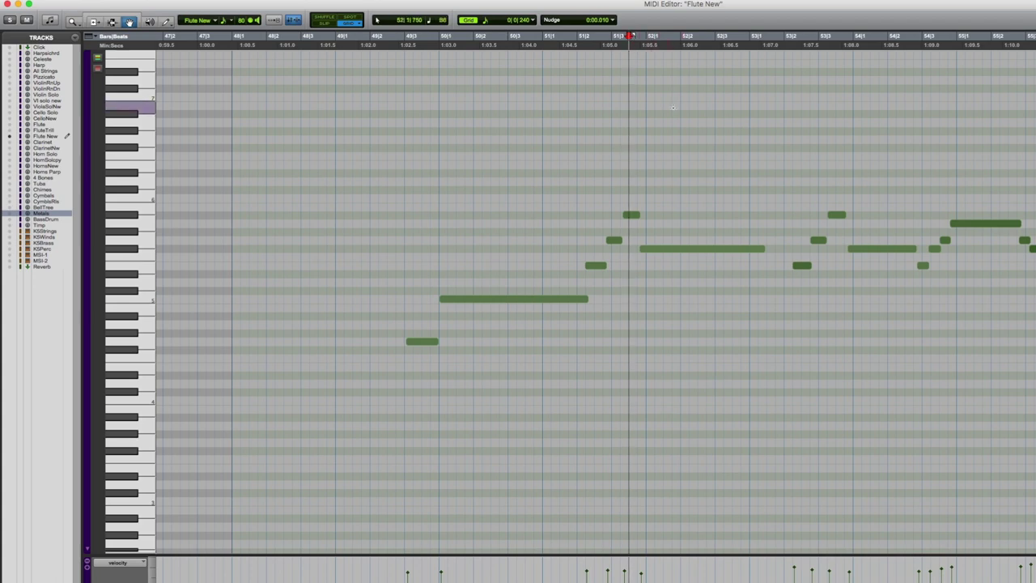
scroll(672, 106, right, 10)
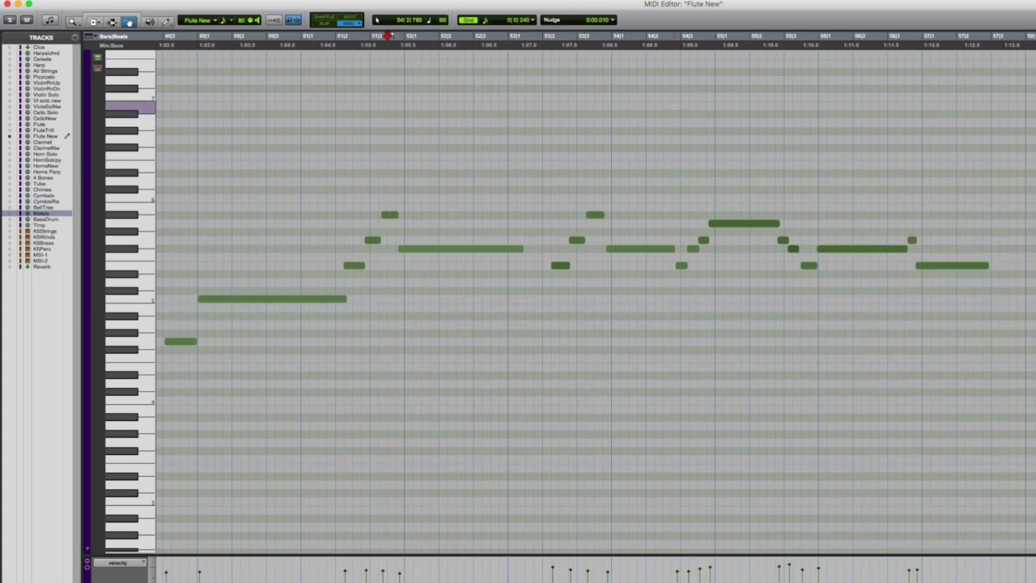
scroll(684, 113, left, 1)
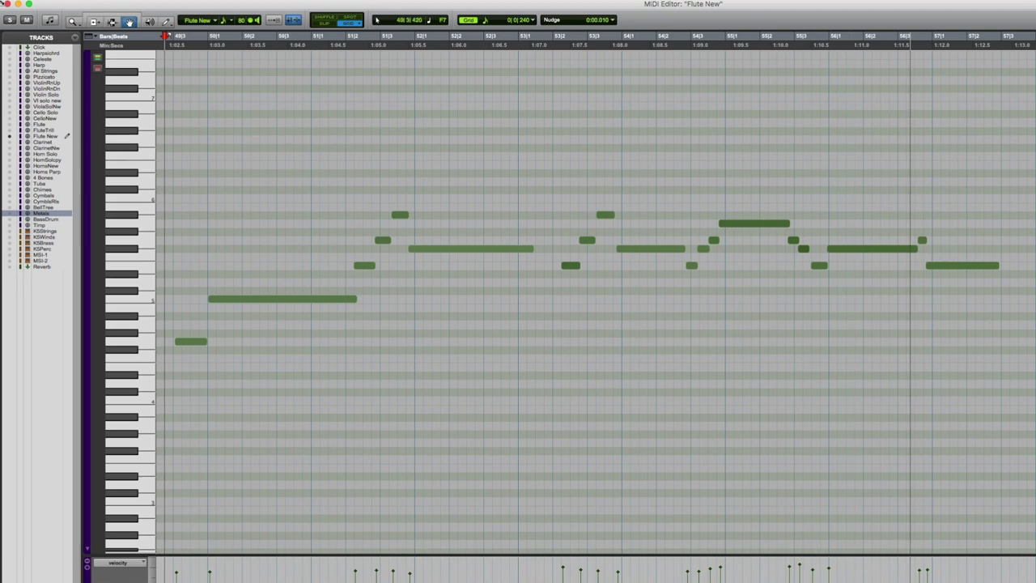
key(super+w)
key(space)
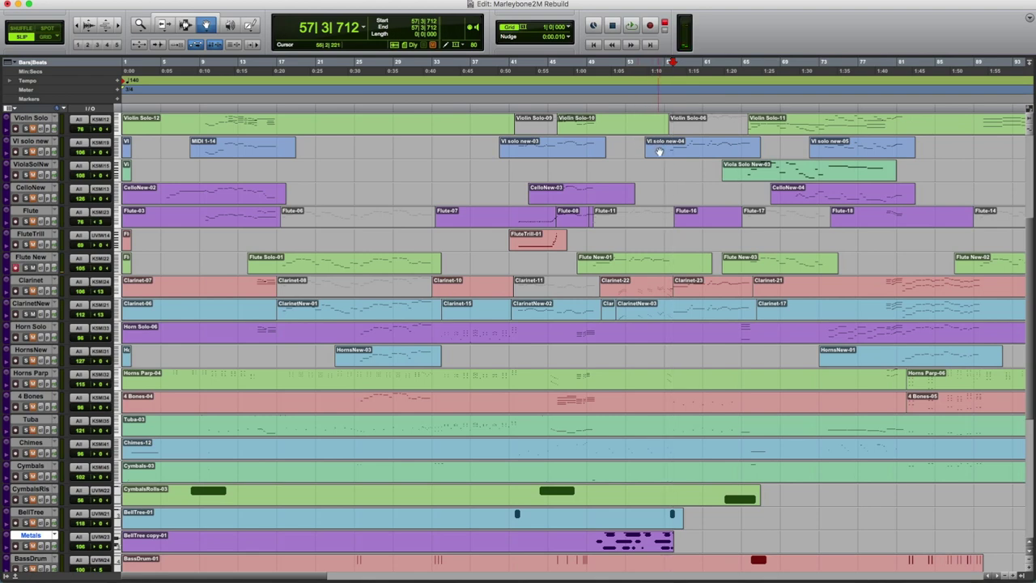
Play the Celeste, Pizzicato and ClarinetNew parts together from bar 55, and stop playback
scroll(640, 198, up, 5)
click(649, 108)
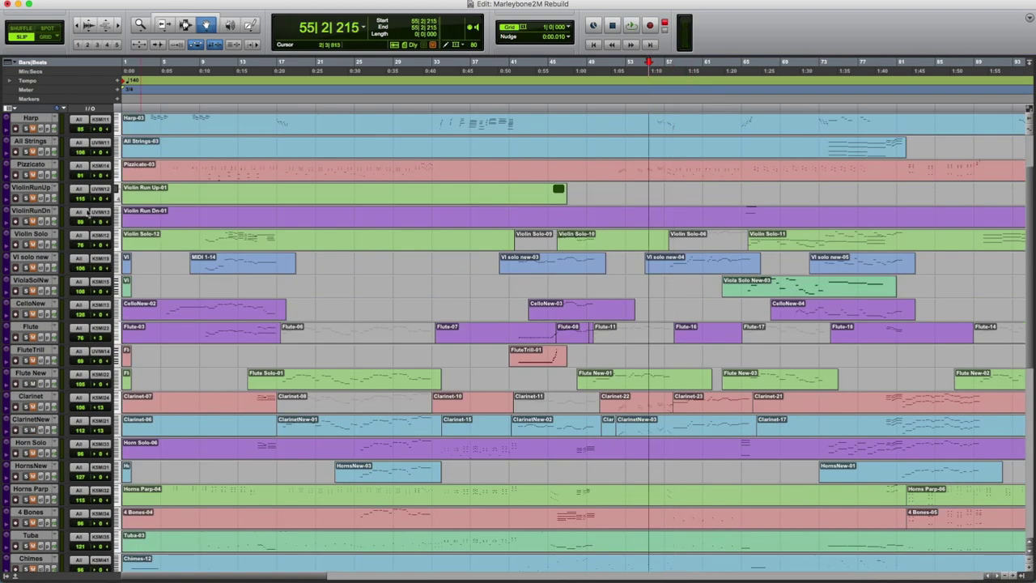
scroll(35, 134, up, 3)
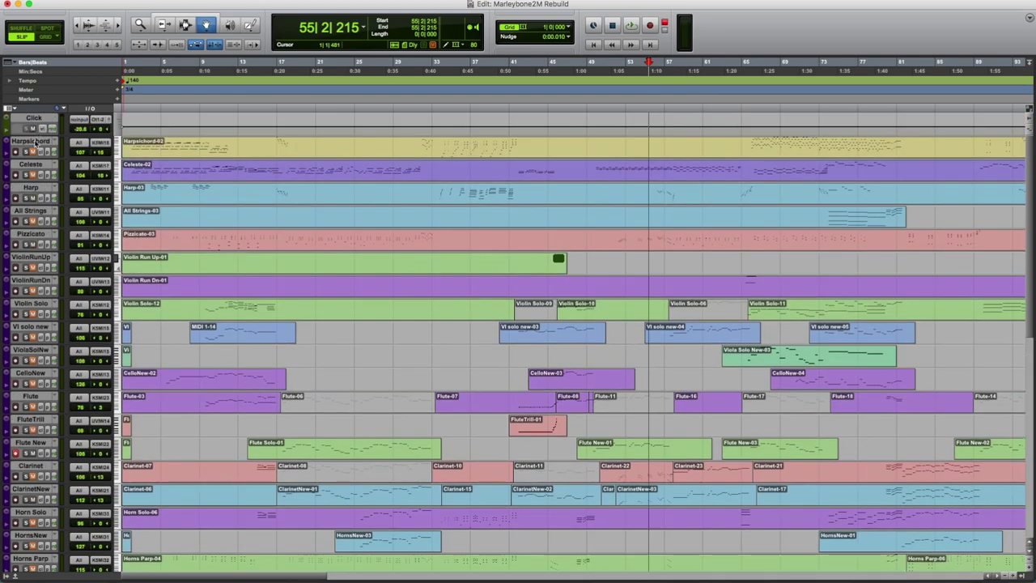
key(space)
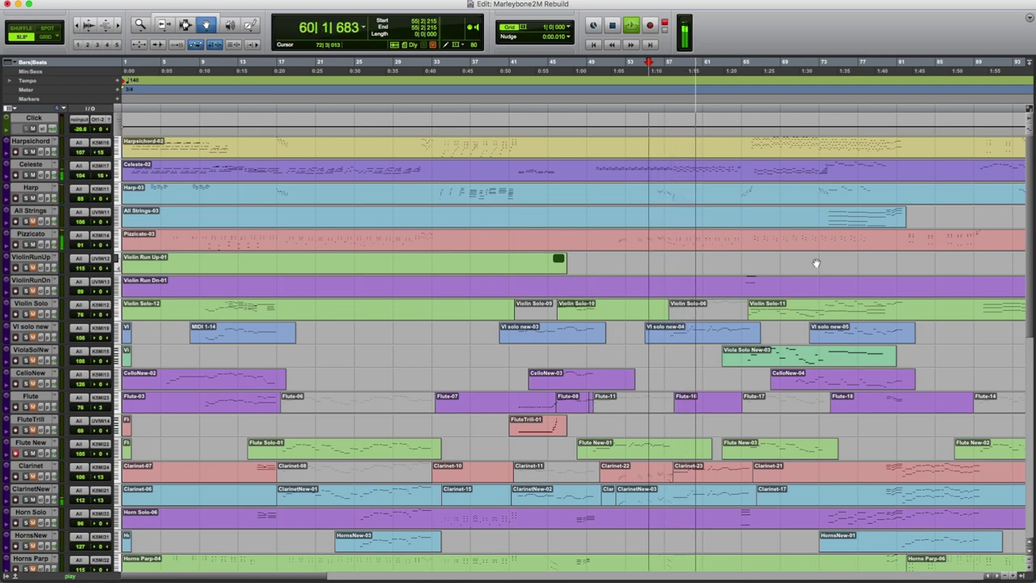
scroll(816, 263, down, 3)
scroll(816, 263, down, 1)
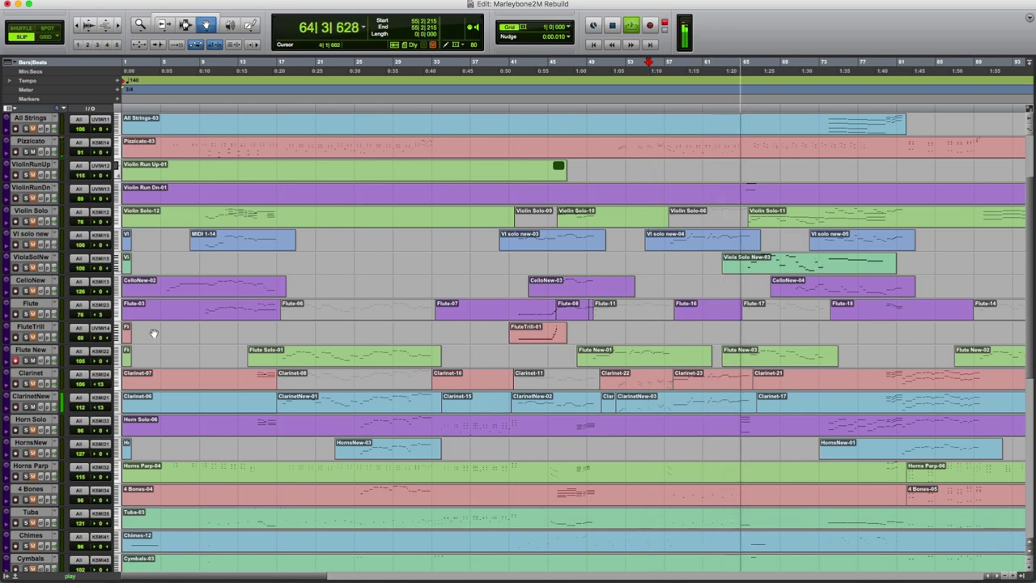
key(space)
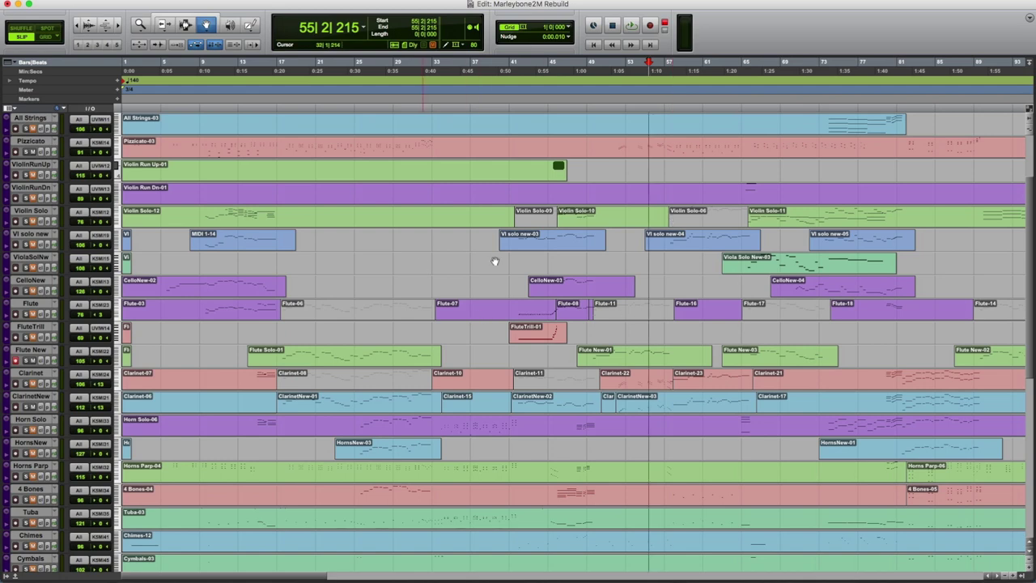
Play the full arrangement from bar 74, stop playback, and place the cursor at bar 96
click(844, 267)
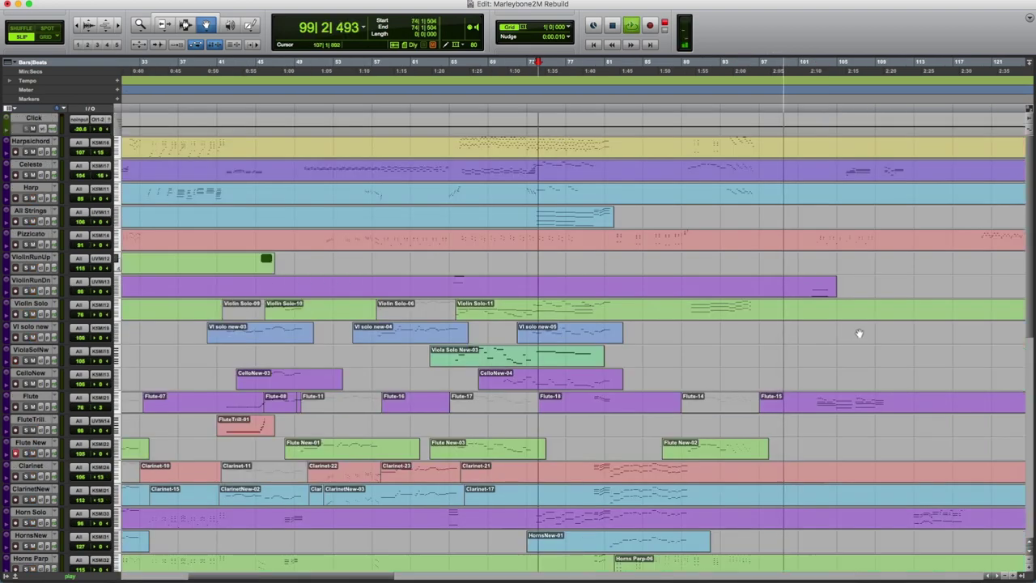
key(space)
click(511, 170)
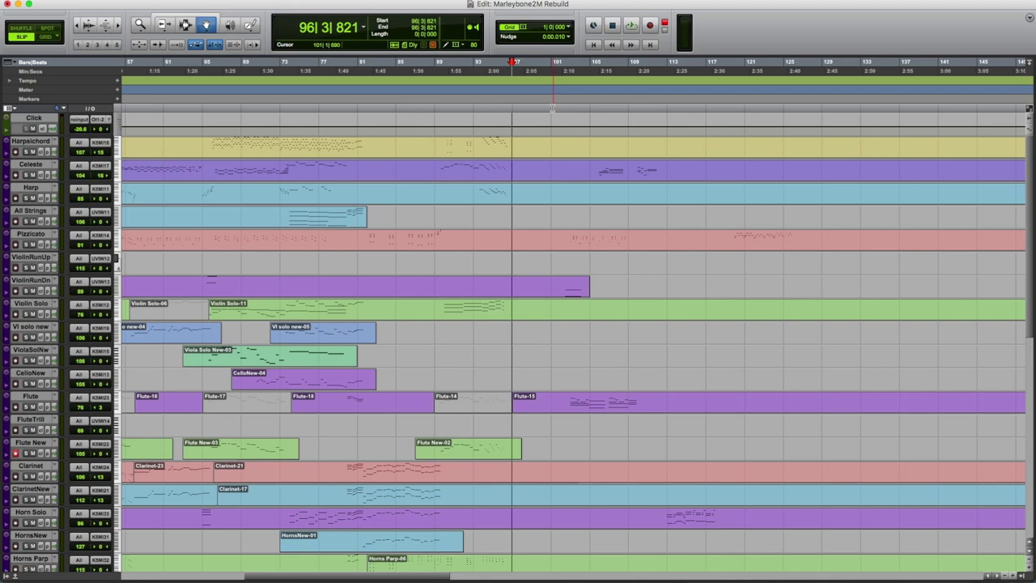
Mark the section from bar 100 to bar 126 across all tracks, and play the arrangement from bar 102
mouse_move(550, 109)
mouse_down()
mouse_move(894, 119)
mouse_move(801, 120)
mouse_up()
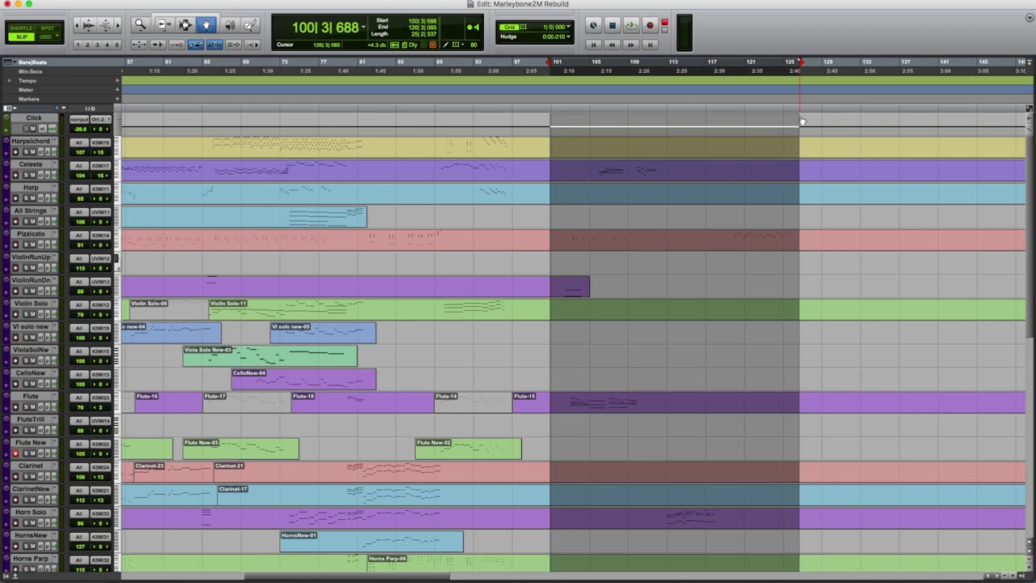
click(557, 114)
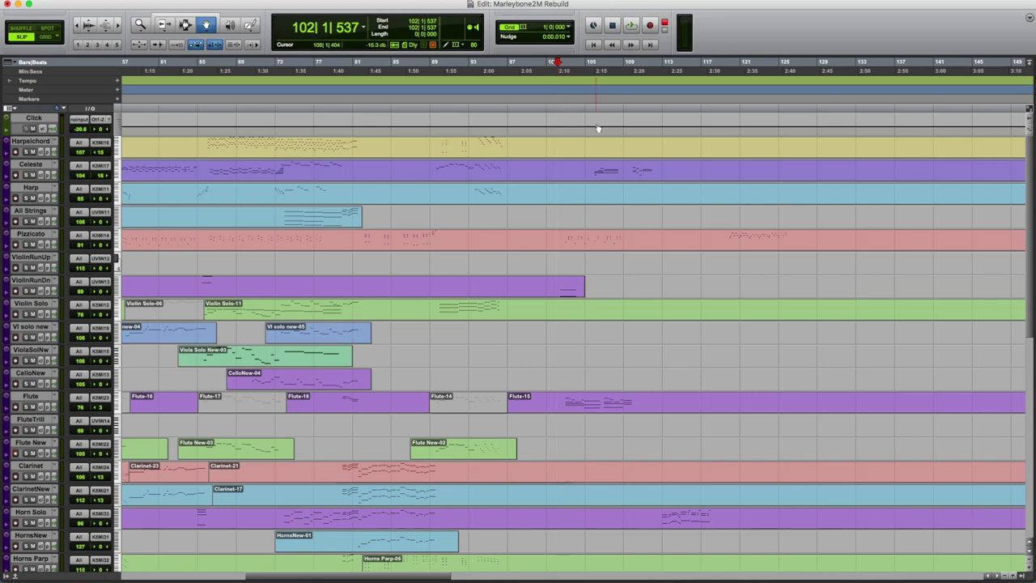
key(space)
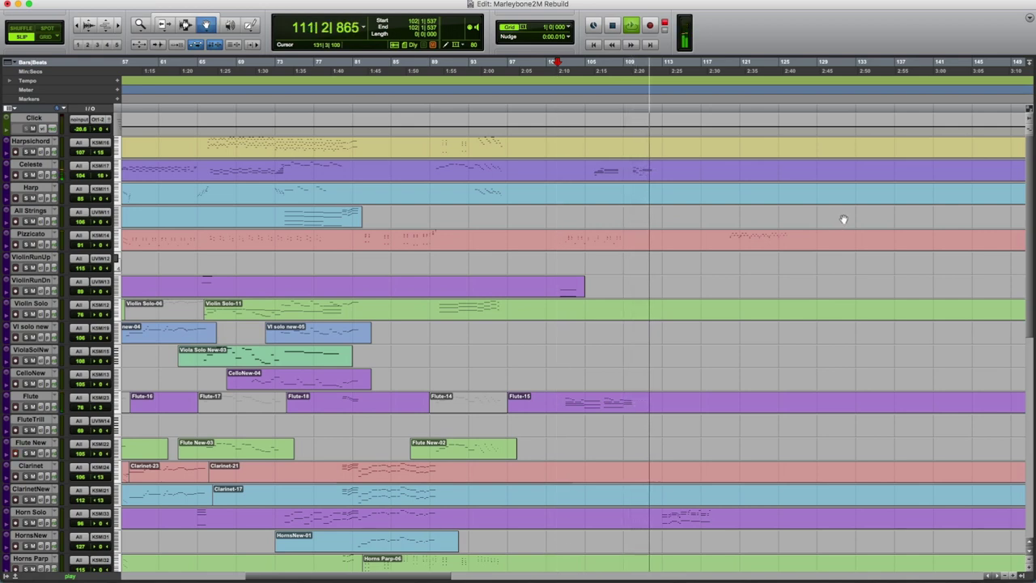
Stop the arrangement at bar 112, and audition the Horn Solo passage from there until it ends
key(space)
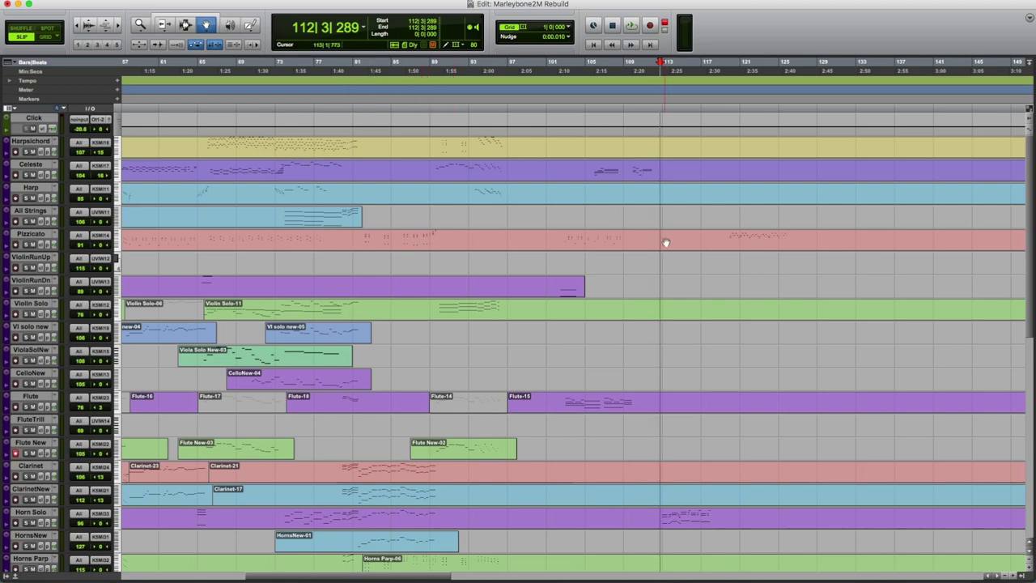
key(space)
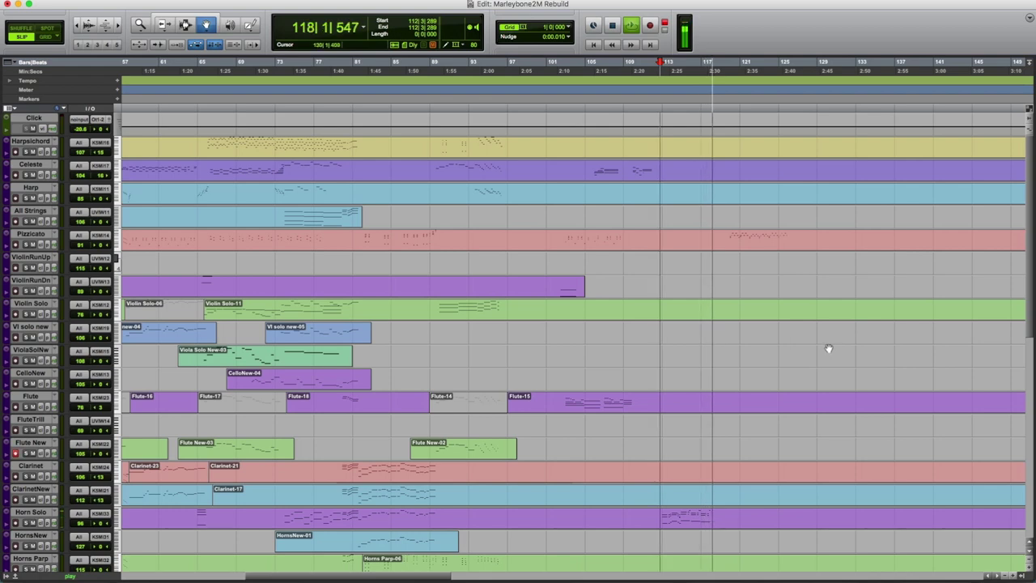
key(space)
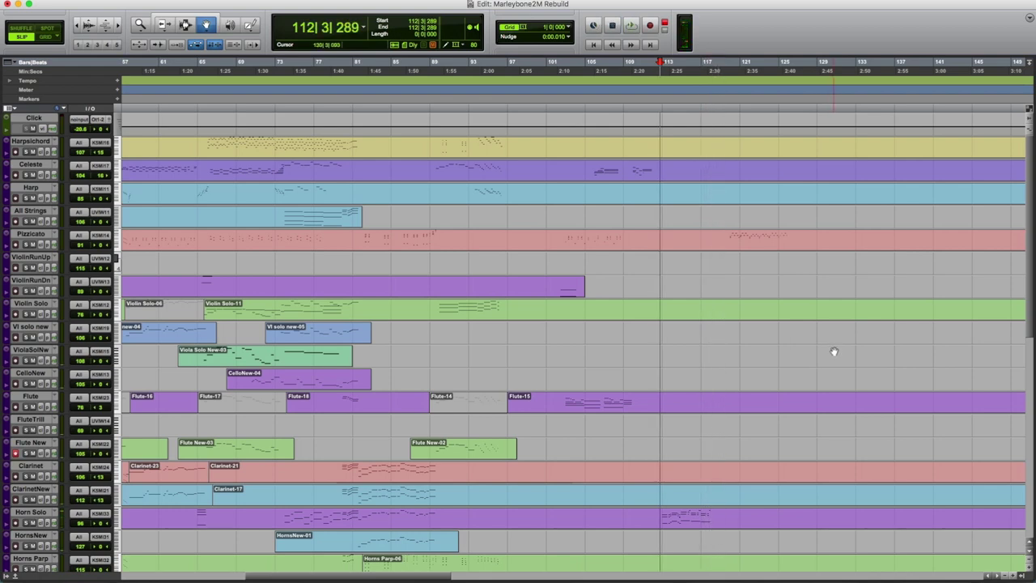
Place the cursor at bar 119, play the Pizzicato passage to about bar 125, and stop playback
click(728, 106)
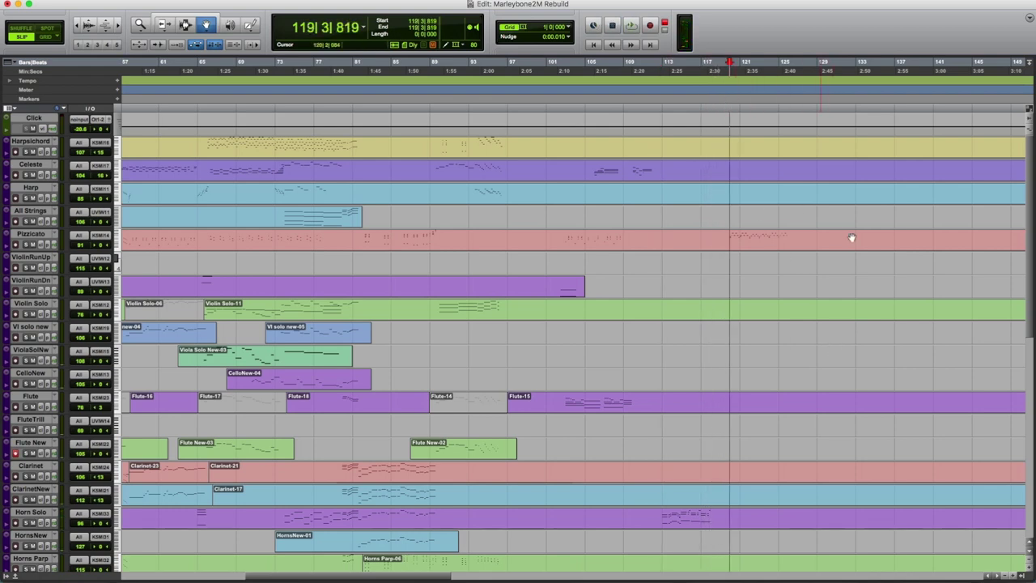
scroll(857, 212, right, 3)
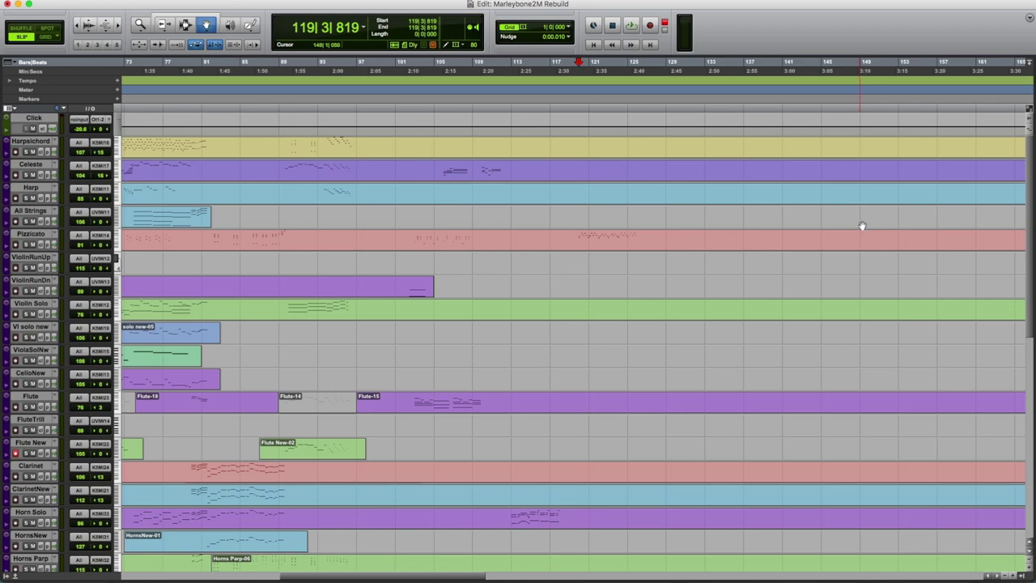
key(space)
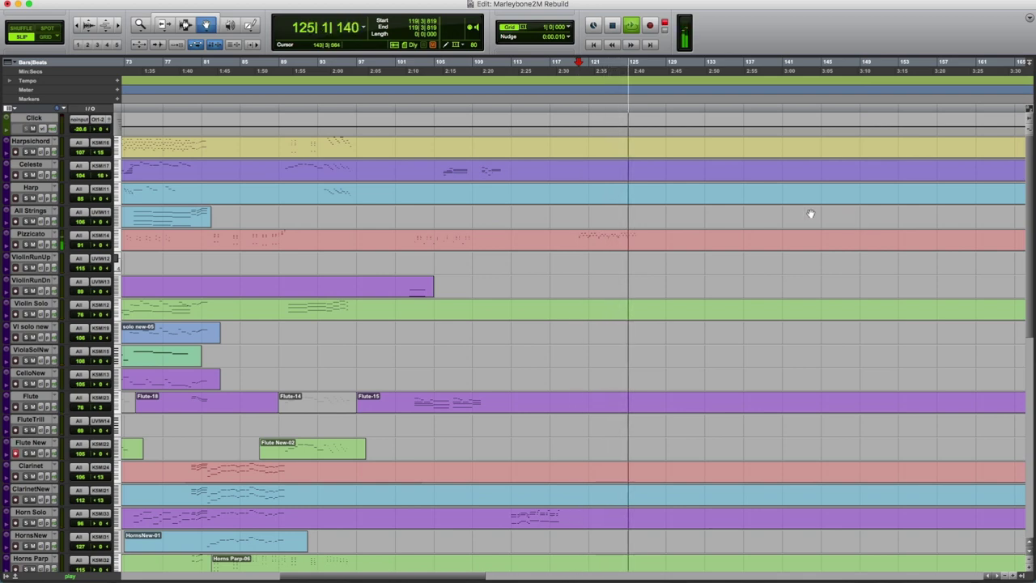
key(space)
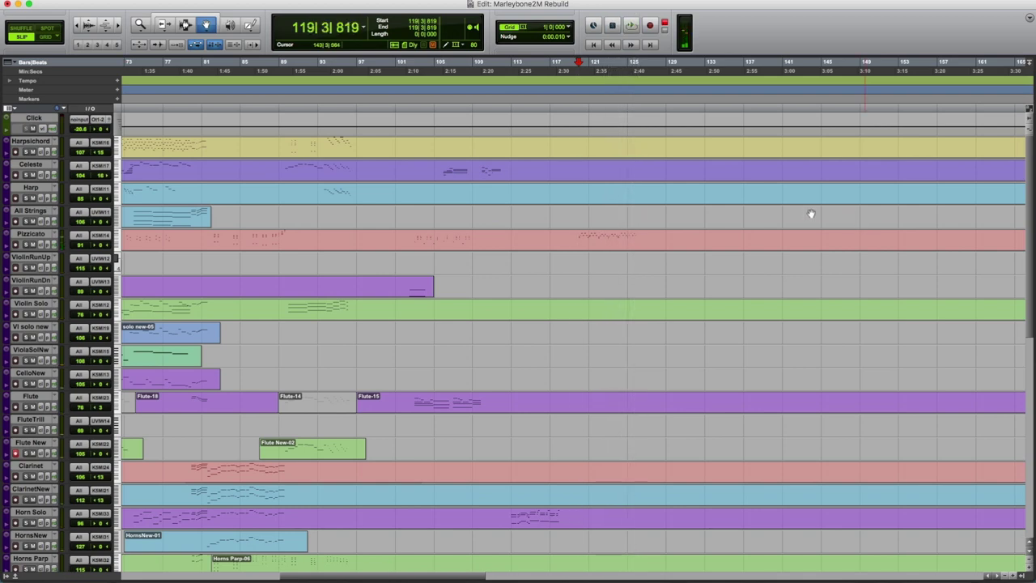
scroll(808, 217, down, 5)
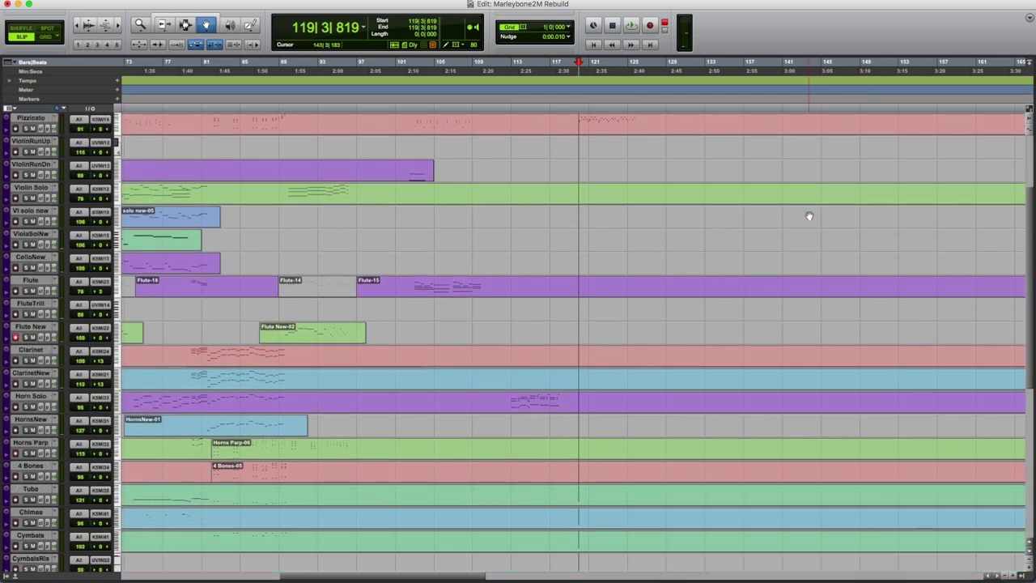
scroll(809, 216, up, 5)
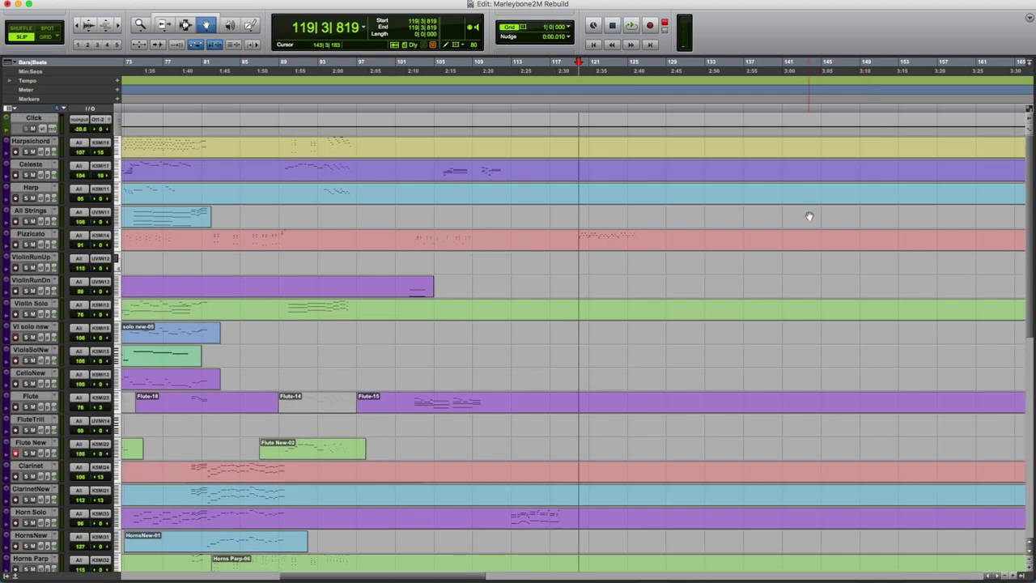
scroll(809, 216, right, 5)
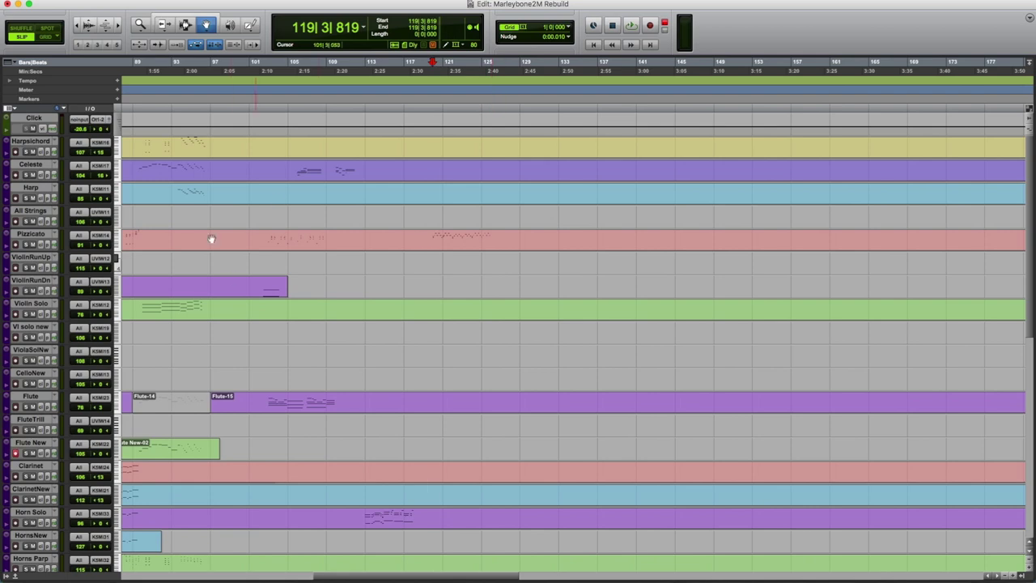